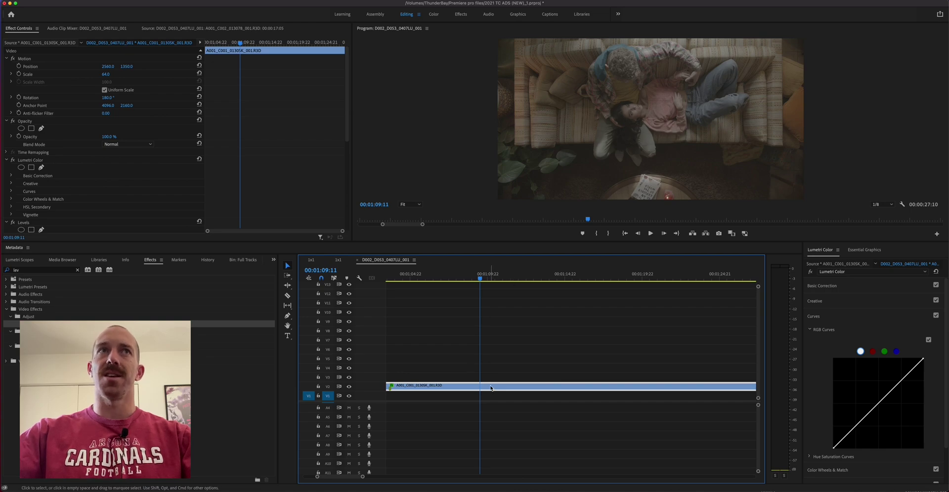
Set the Kelvin value in the timeline clip's RED source settings to 500
{"action": "left_click", "coordinate": [31, 43]}
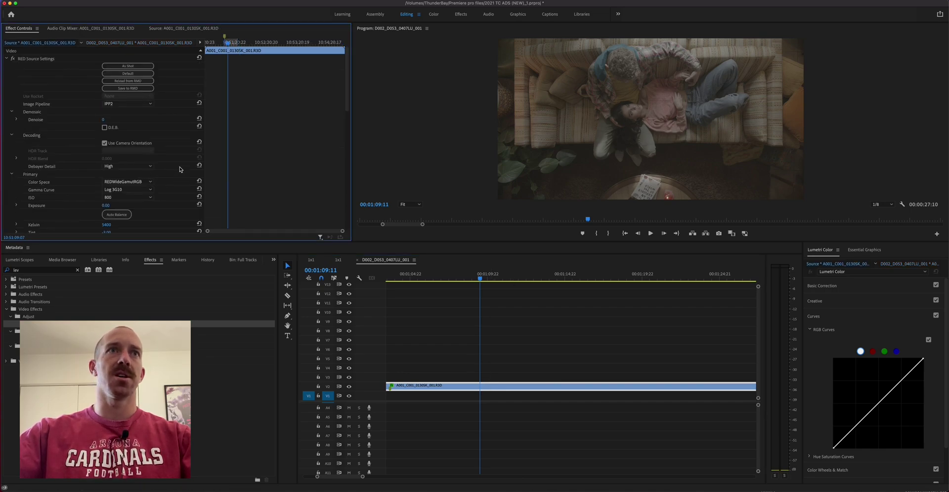
{"action": "scroll", "coordinate": [175, 213], "scroll_direction": "down", "scroll_amount": 3}
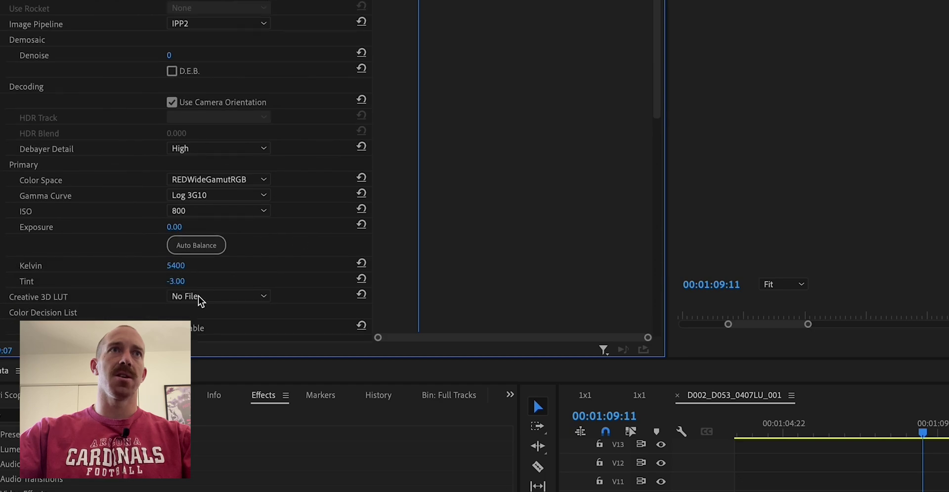
{"action": "left_click", "coordinate": [177, 266]}
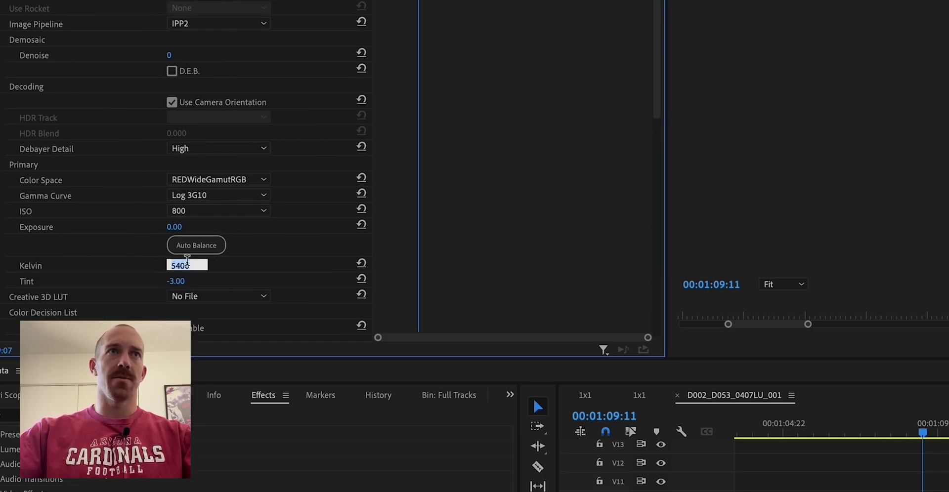
{"action": "type", "text": "1800"}
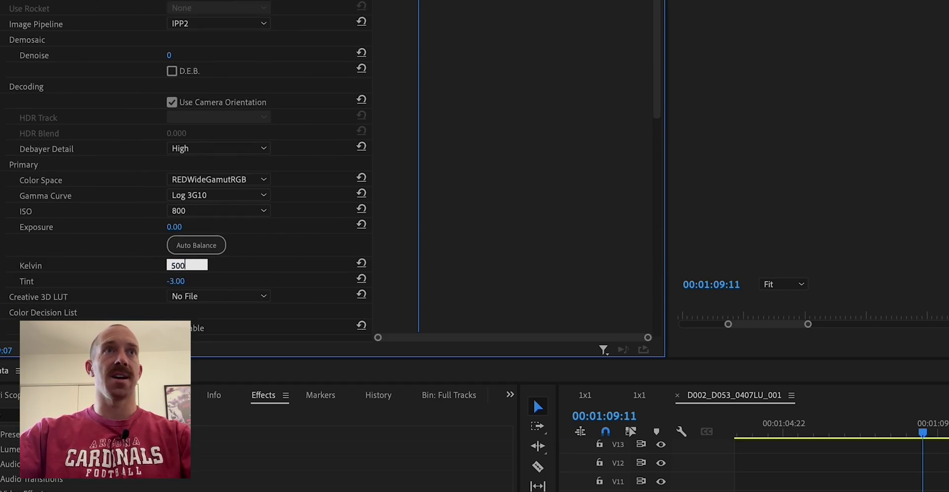
{"action": "key", "text": "Return"}
Set the Kelvin value in the clip's RED source settings to 5000
{"action": "left_click", "coordinate": [176, 266]}
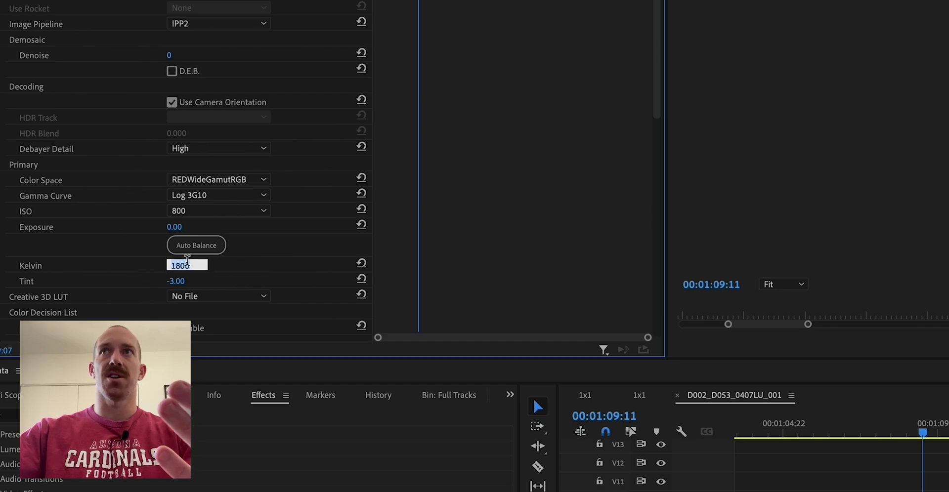
{"action": "type", "text": "5"}
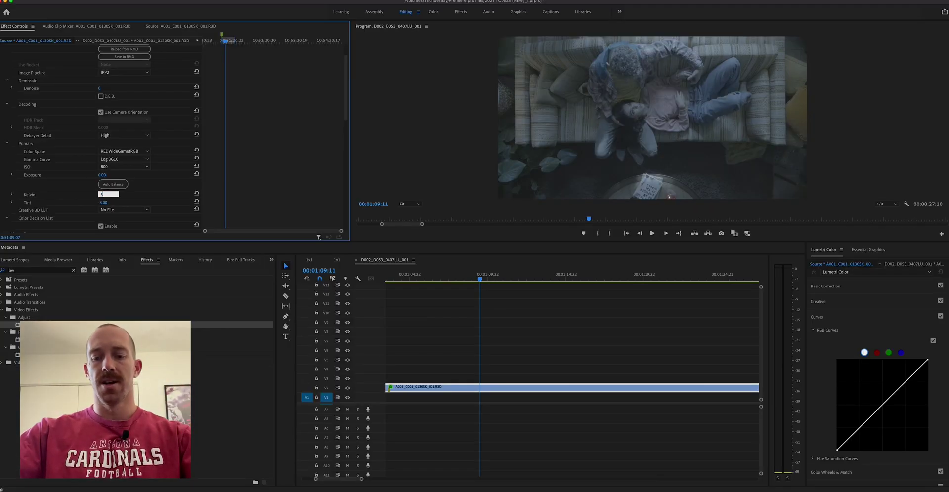
{"action": "type", "text": "000"}
{"action": "key", "text": "Return"}
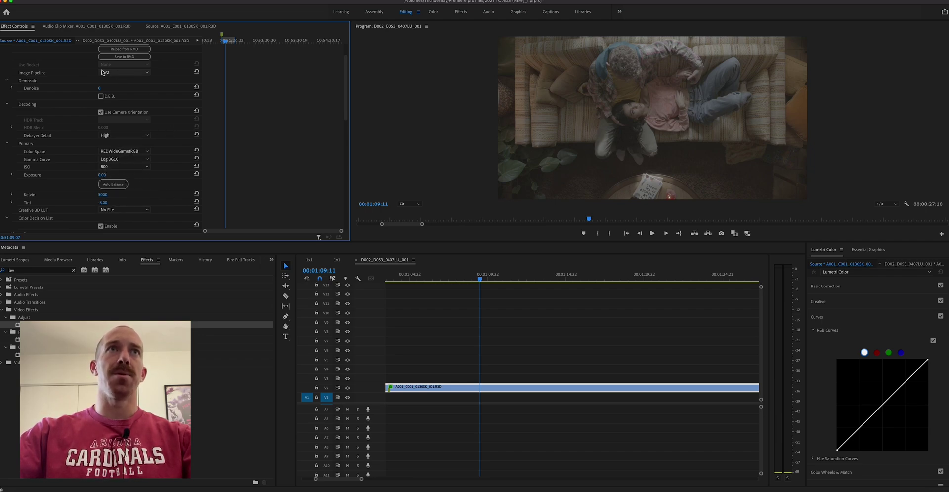
Select the timeline clip, switch to the Color workspace and expand the Creative section of Lumetri Color
{"action": "left_click", "coordinate": [531, 388]}
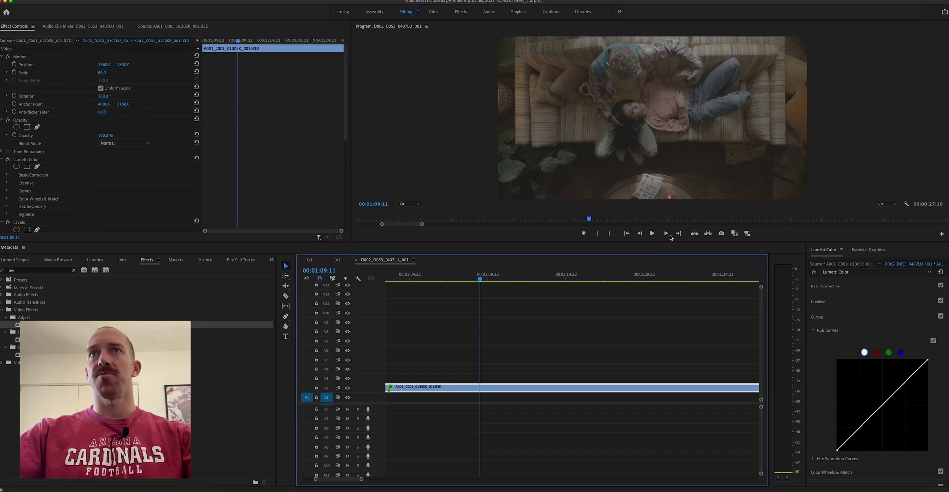
{"action": "left_click", "coordinate": [497, 356]}
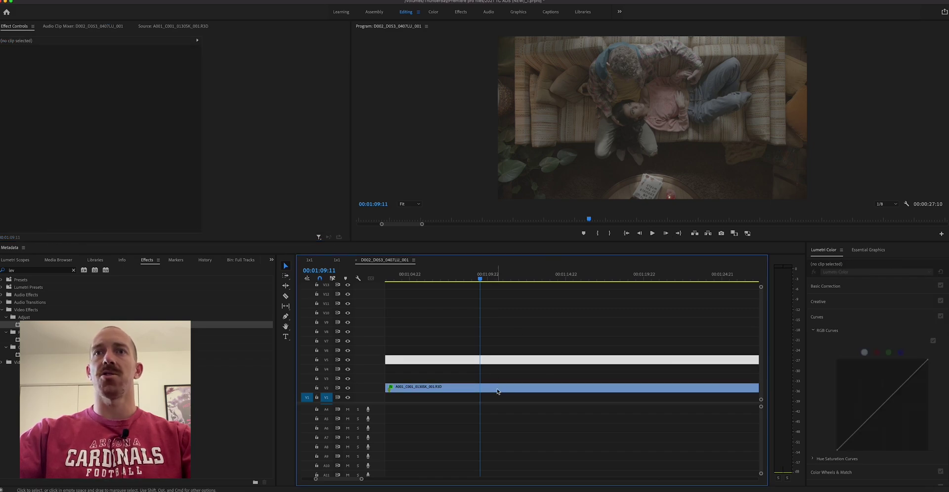
{"action": "left_click", "coordinate": [497, 389]}
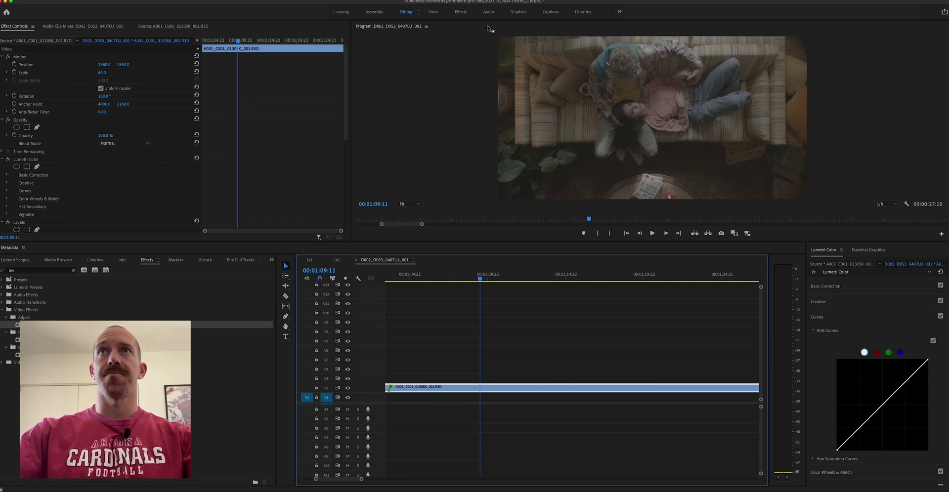
{"action": "left_click", "coordinate": [433, 12]}
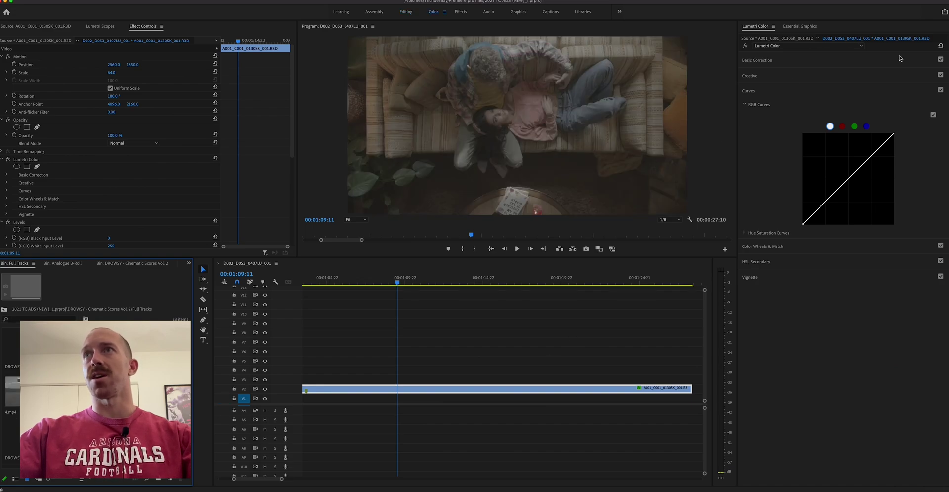
{"action": "left_click", "coordinate": [869, 76]}
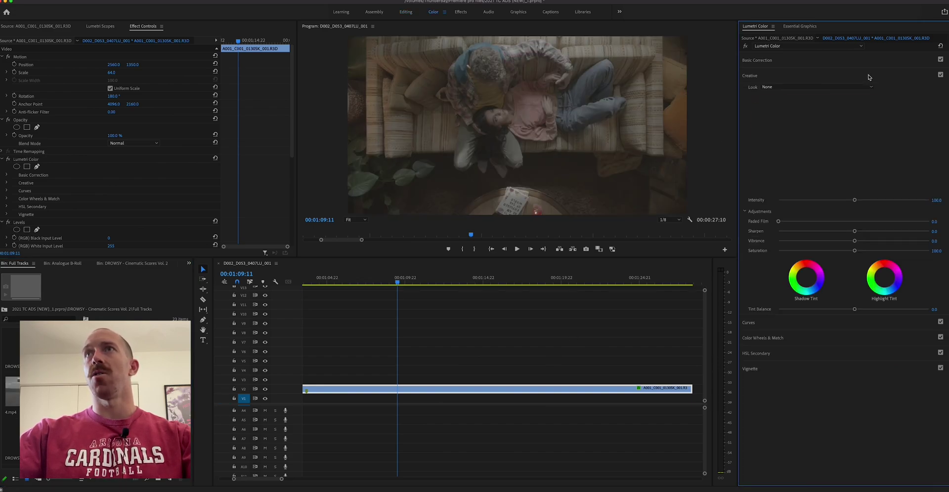
{"action": "left_click", "coordinate": [439, 392]}
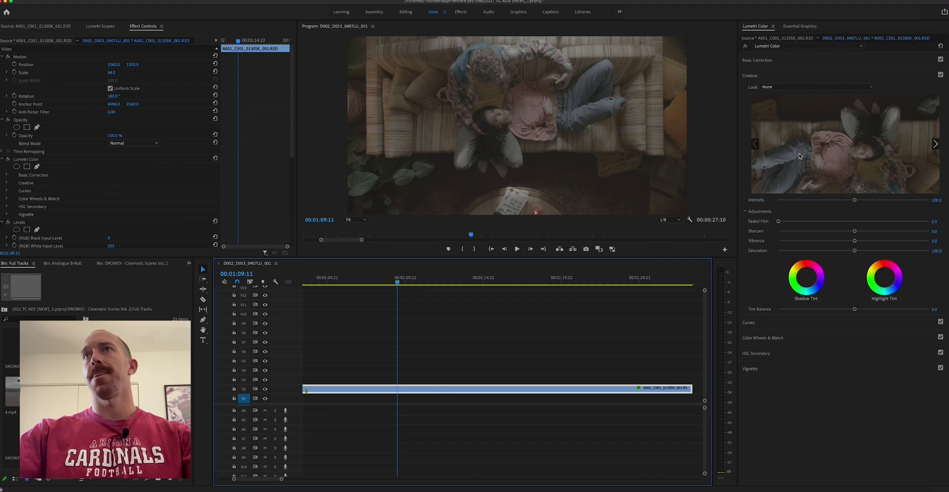
Expand the Creative settings of the clip's Lumetri Color effect and browse for a look file
{"action": "scroll", "coordinate": [68, 200], "scroll_direction": "down", "scroll_amount": 2}
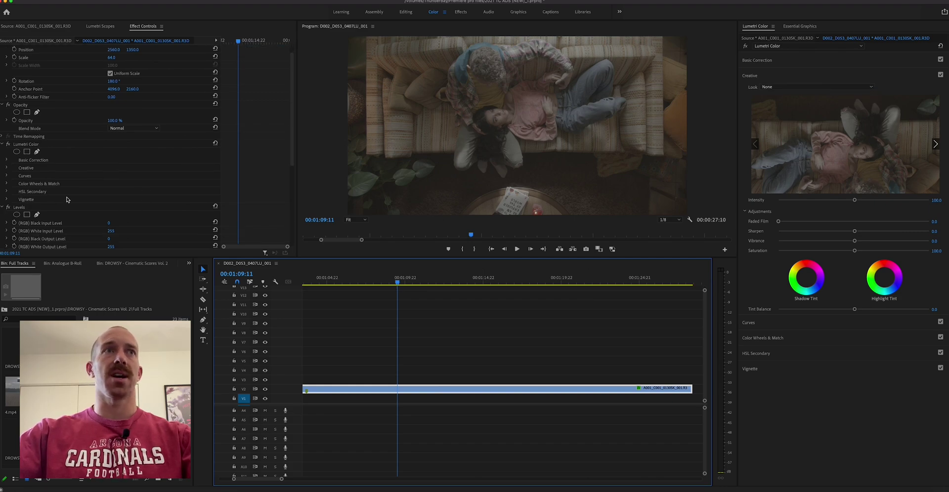
{"action": "left_click", "coordinate": [6, 168]}
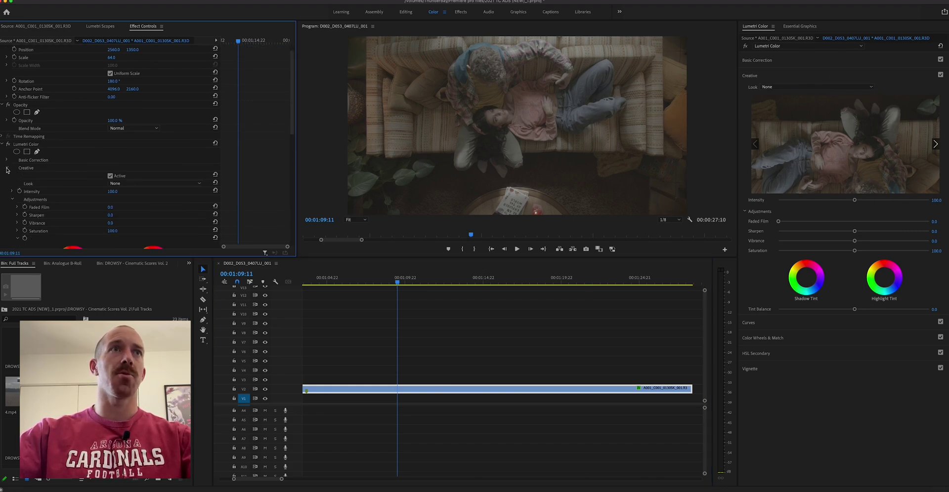
{"action": "left_click", "coordinate": [7, 168]}
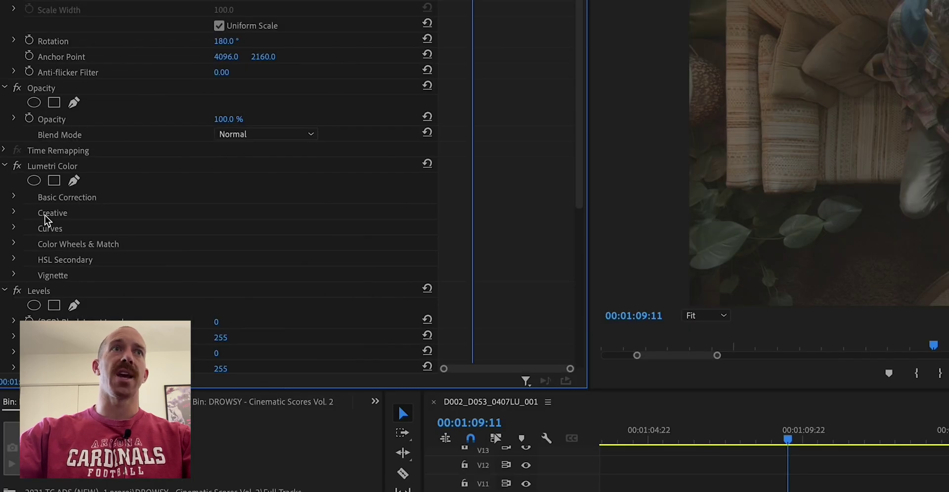
{"action": "left_click", "coordinate": [15, 213]}
{"action": "left_click", "coordinate": [295, 244]}
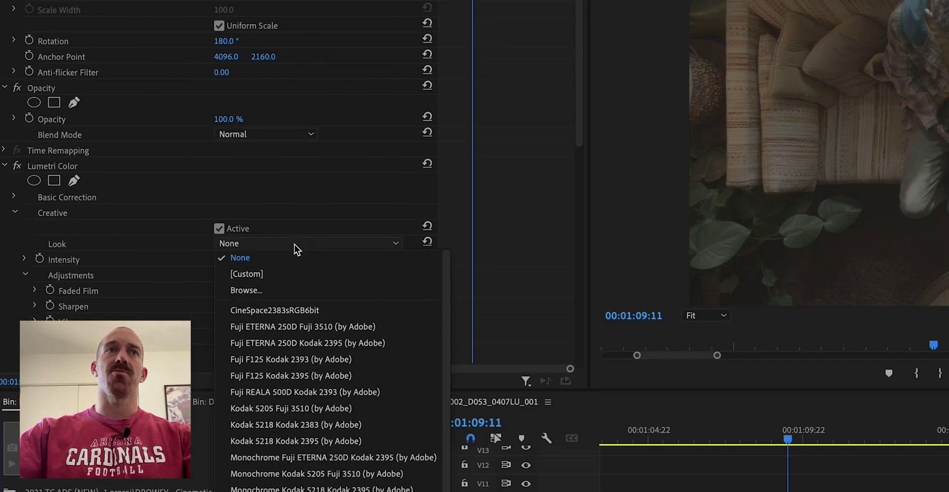
{"action": "left_click", "coordinate": [247, 292]}
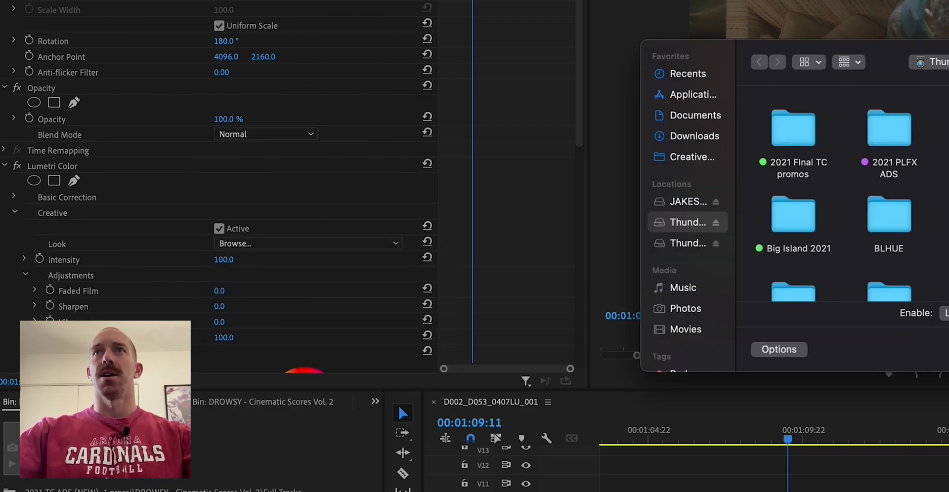
Search the Mac for "cinematic looks" and open the TC - CINEMATIC LOOKS folder
{"action": "type", "text": "cinematic "}
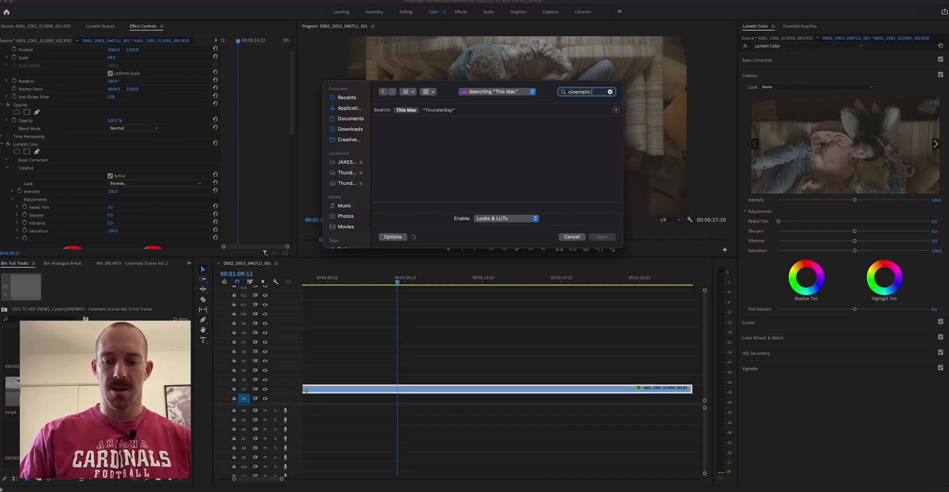
{"action": "type", "text": "looks"}
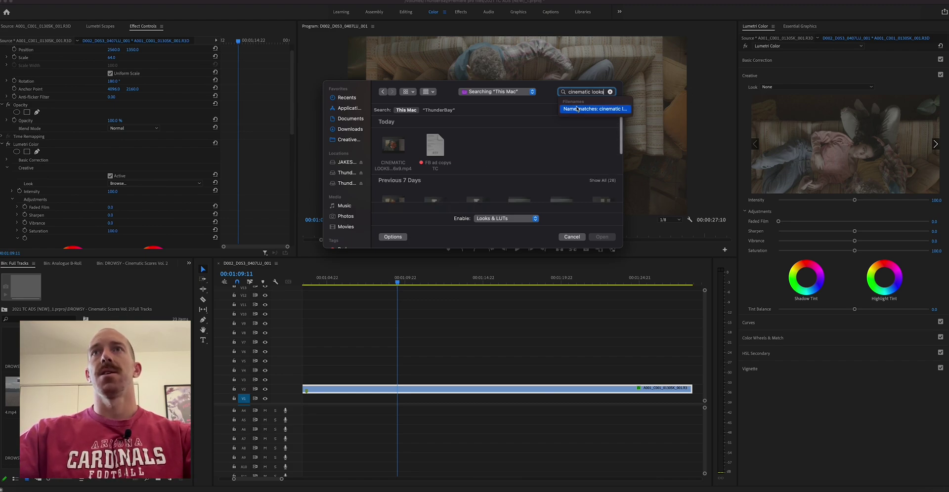
{"action": "scroll", "coordinate": [450, 153], "scroll_direction": "down", "scroll_amount": 3}
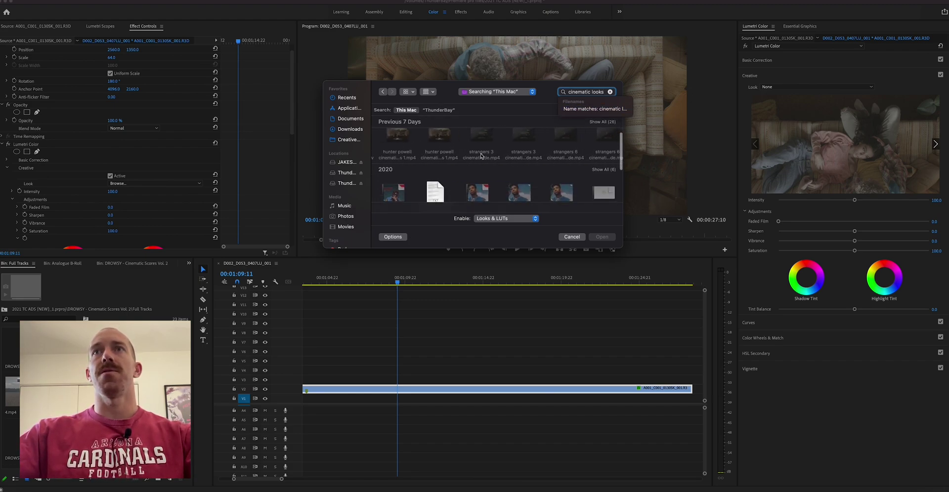
{"action": "left_click", "coordinate": [433, 136]}
{"action": "double_click", "coordinate": [432, 137]}
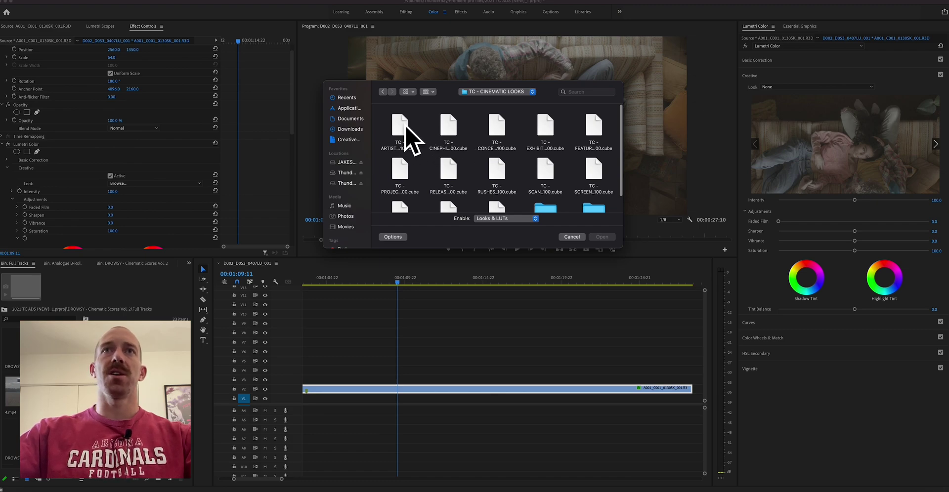
Check the VERSIONS subfolder, then load TC - ARTISTRY_100 from the TC - CINEMATIC LOOKS folder as the Creative look
{"action": "scroll", "coordinate": [499, 163], "scroll_direction": "down", "scroll_amount": 2}
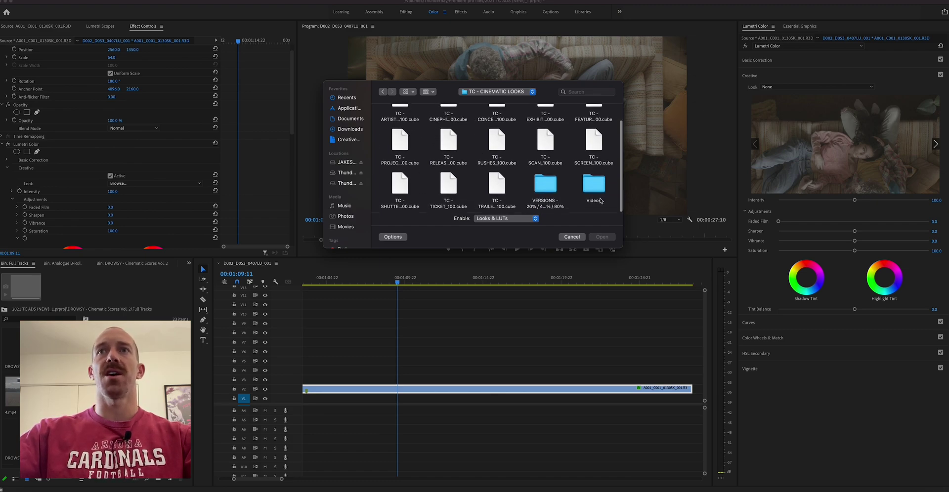
{"action": "double_click", "coordinate": [547, 189]}
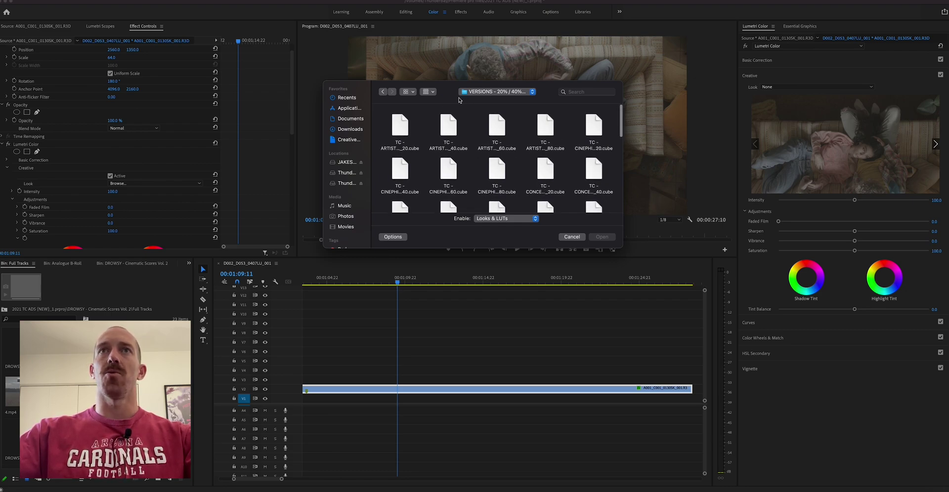
{"action": "left_click", "coordinate": [382, 92]}
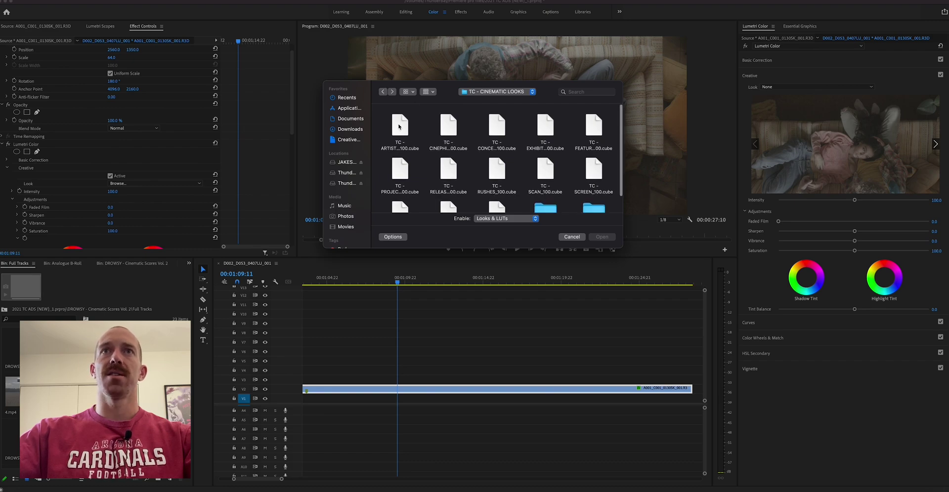
{"action": "left_click", "coordinate": [399, 126]}
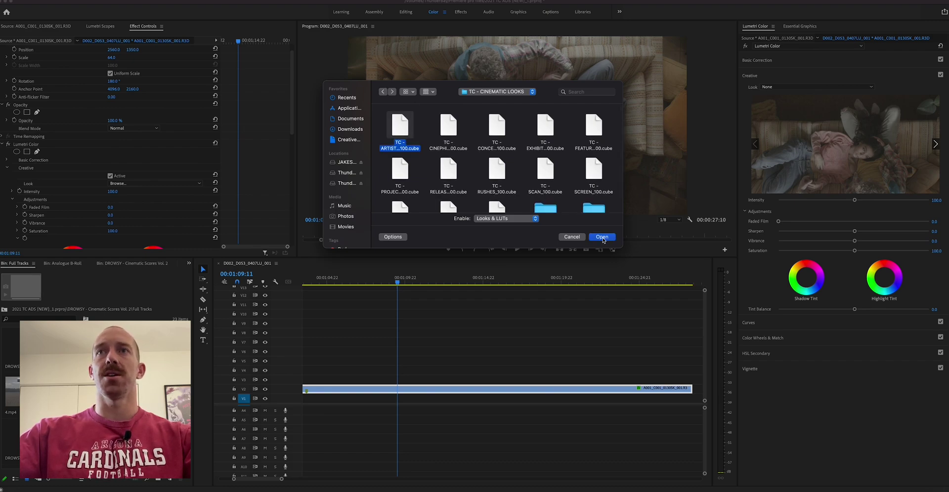
{"action": "left_click", "coordinate": [602, 237]}
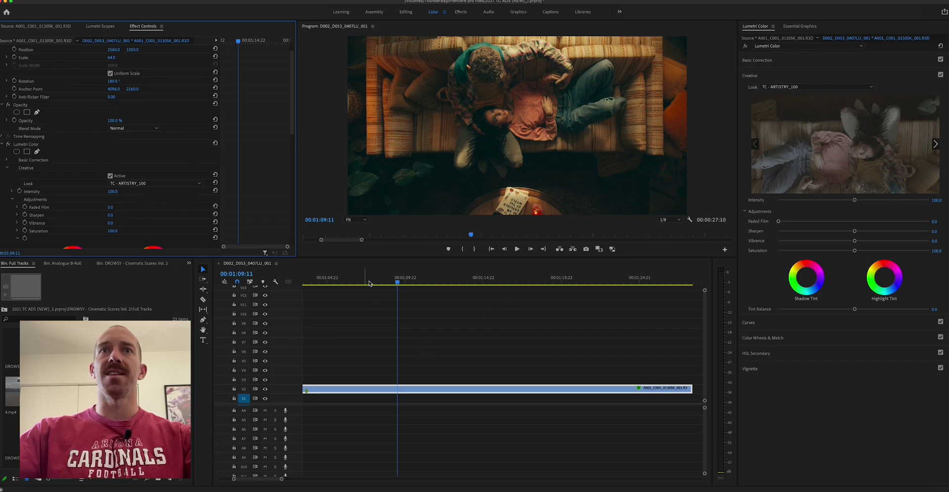
Move the playhead to about 00:01:14:21 and set the Creative look's intensity to 90
{"action": "left_click_drag", "start_coordinate": [405, 283], "coordinate": [458, 282]}
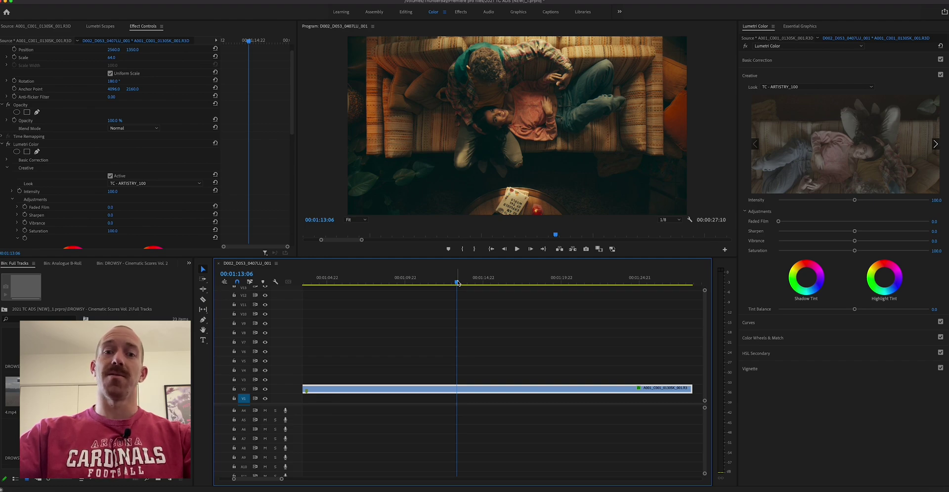
{"action": "left_click_drag", "start_coordinate": [458, 283], "coordinate": [482, 283]}
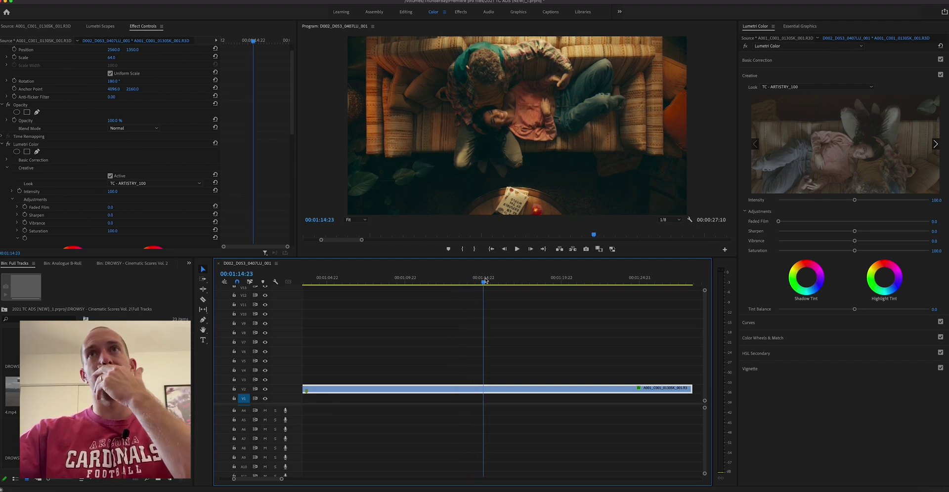
{"action": "left_click", "coordinate": [513, 392]}
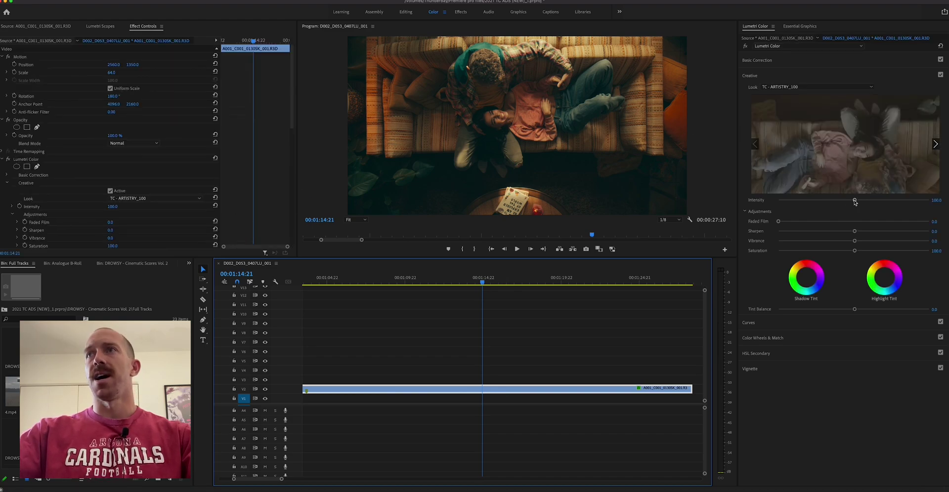
{"action": "left_click_drag", "start_coordinate": [854, 200], "coordinate": [834, 203]}
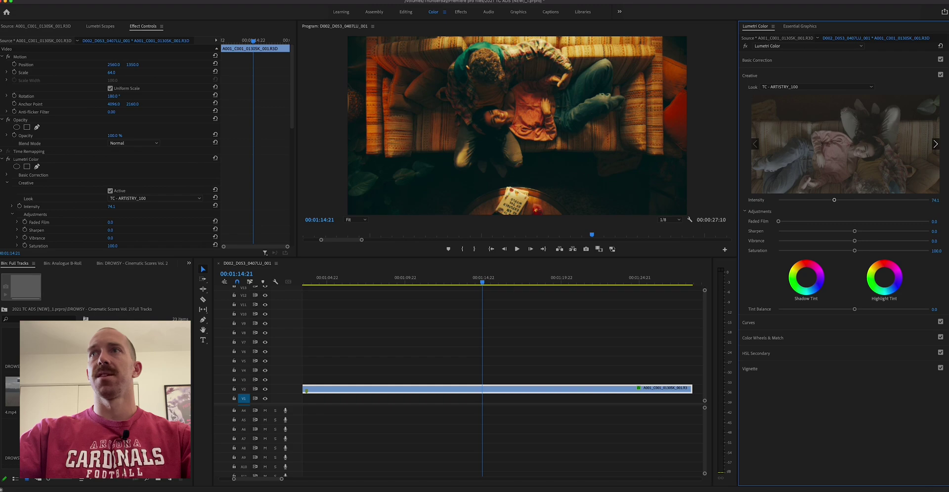
{"action": "left_click", "coordinate": [936, 199]}
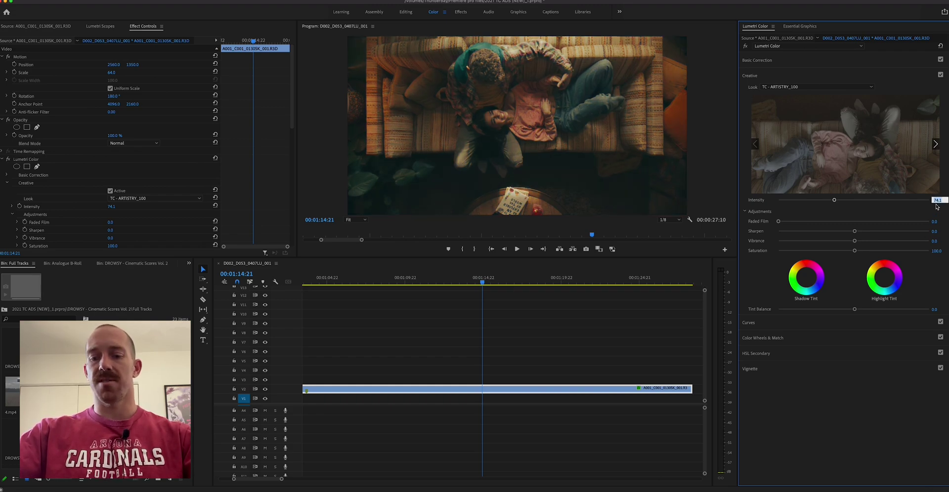
{"action": "type", "text": "90"}
{"action": "key", "text": "Return"}
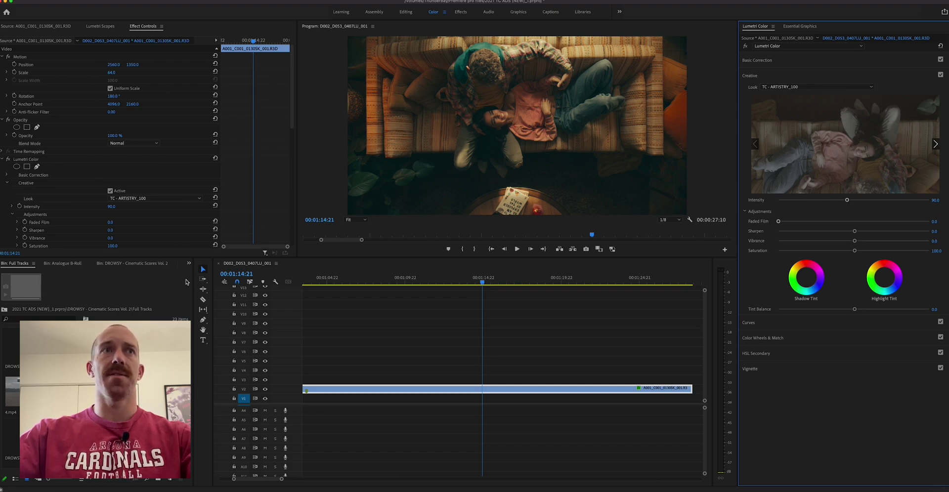
Collapse the Creative settings, expand Basic Correction in the clip's Lumetri Color effect, and open the RGB Curves
{"action": "left_click", "coordinate": [7, 183]}
{"action": "left_click", "coordinate": [6, 175]}
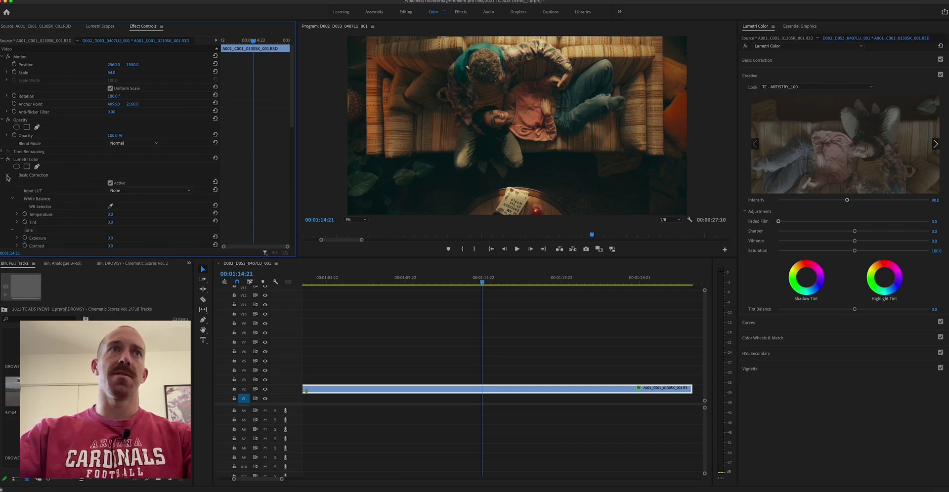
{"action": "scroll", "coordinate": [50, 227], "scroll_direction": "down", "scroll_amount": 3}
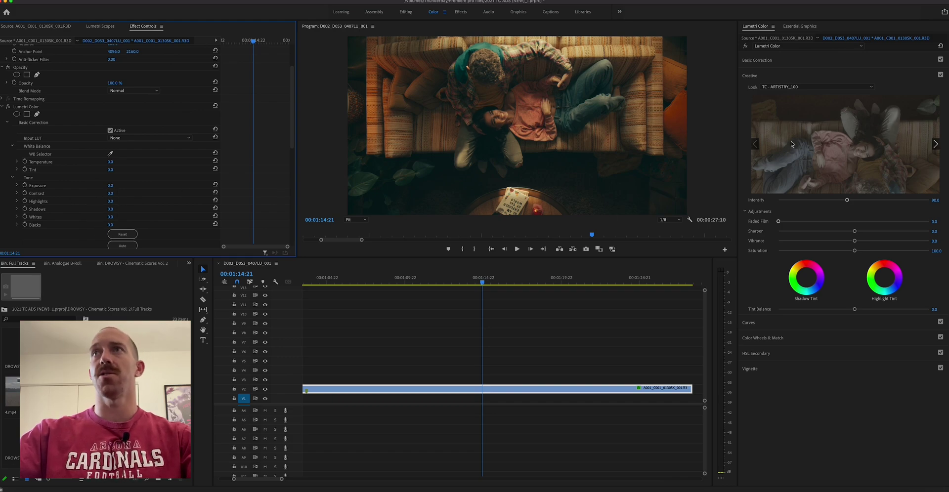
{"action": "left_click", "coordinate": [811, 340]}
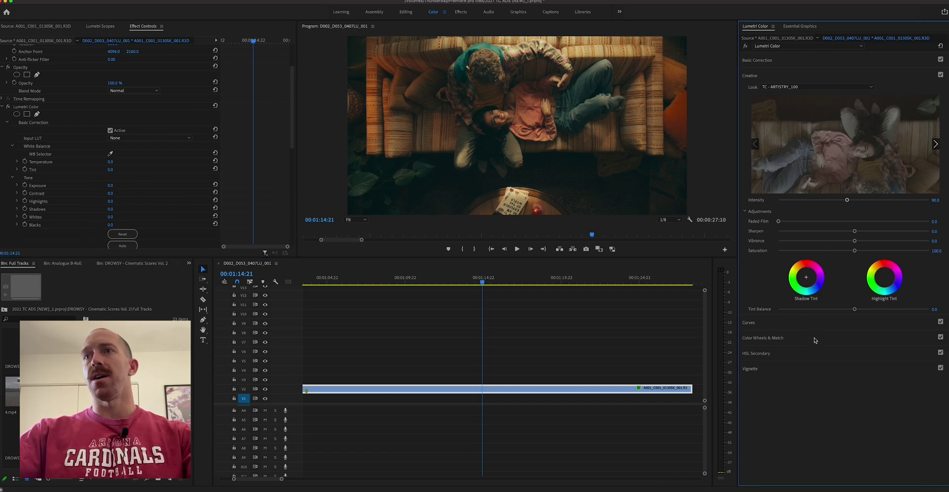
{"action": "left_click", "coordinate": [789, 92]}
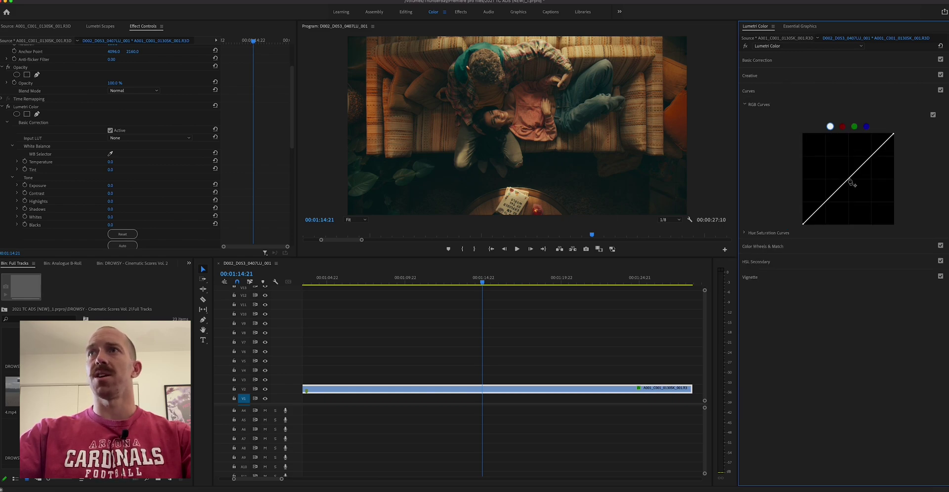
Shape a gentle S-curve on the white RGB curve with a midtone point, a lowered shadow point and a raised highlight point
{"action": "mouse_move", "coordinate": [851, 181]}
{"action": "left_mouse_down"}
{"action": "mouse_move", "coordinate": [858, 186]}
{"action": "mouse_move", "coordinate": [845, 171]}
{"action": "mouse_move", "coordinate": [851, 182]}
{"action": "left_mouse_up"}
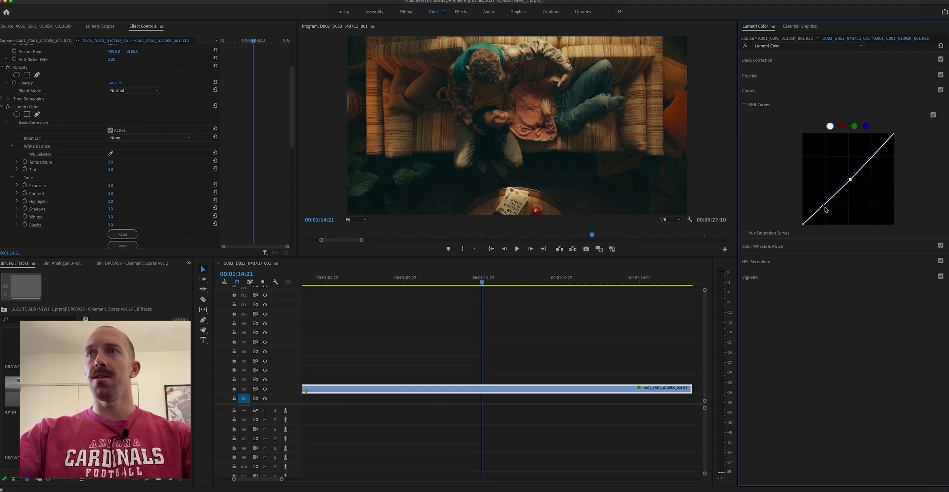
{"action": "left_click", "coordinate": [823, 208]}
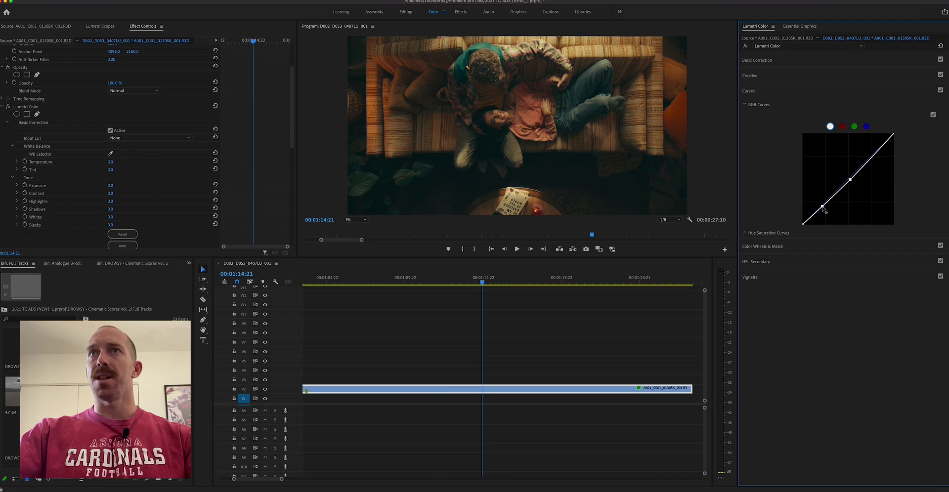
{"action": "left_click_drag", "start_coordinate": [823, 208], "coordinate": [824, 208]}
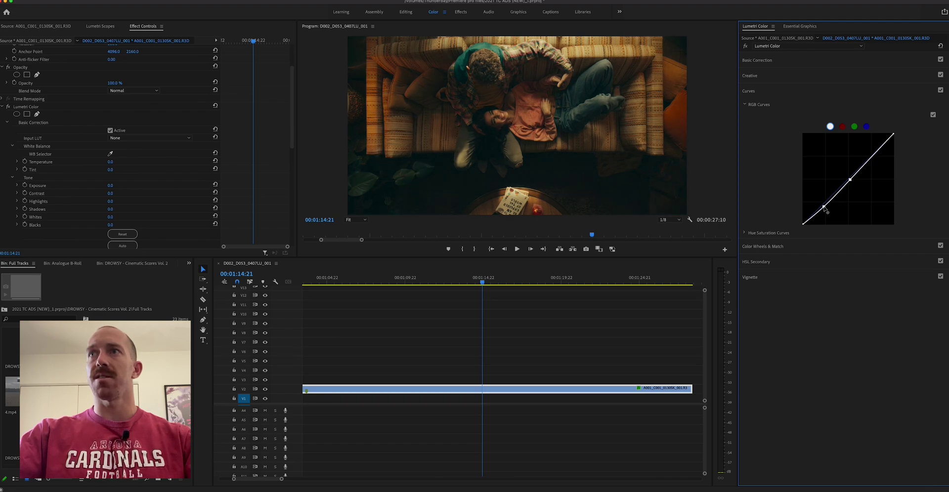
{"action": "left_click", "coordinate": [873, 154]}
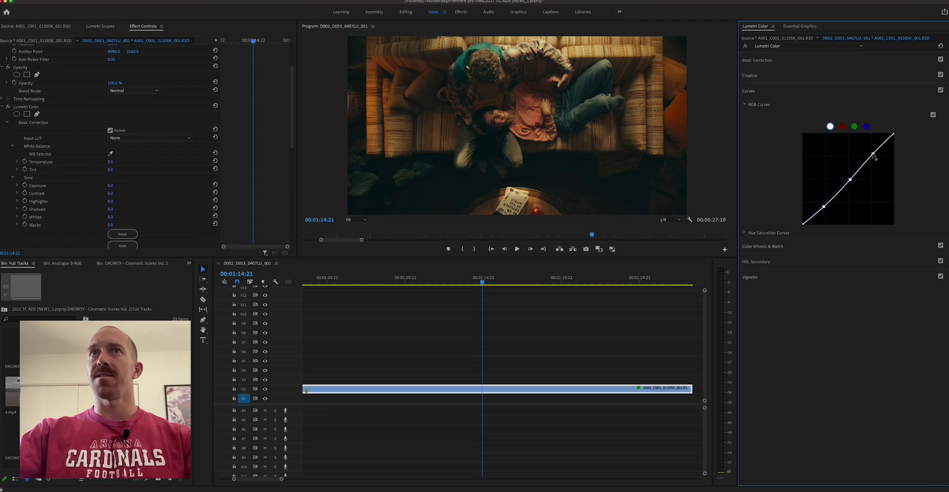
{"action": "left_click_drag", "start_coordinate": [873, 155], "coordinate": [851, 182]}
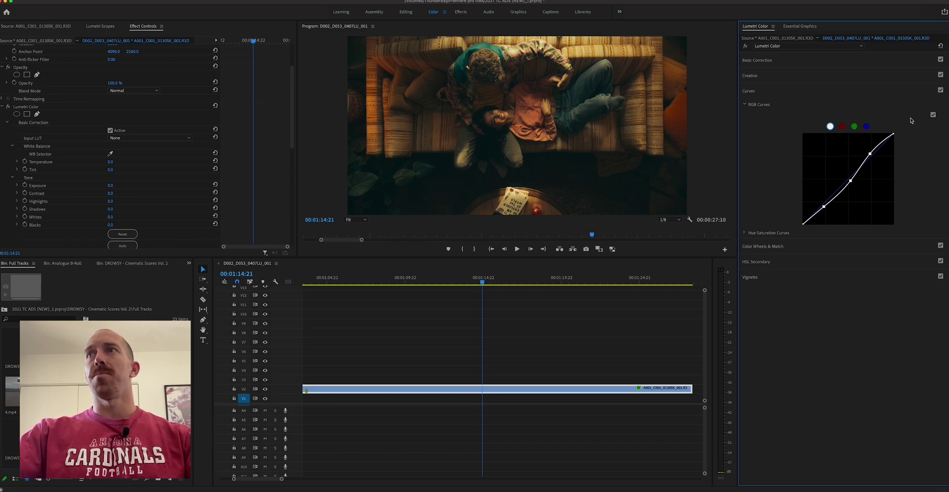
Switch the RGB Curves adjustment off and on repeatedly to compare the image with and without it
{"action": "left_click", "coordinate": [934, 115]}
{"action": "left_click", "coordinate": [933, 115]}
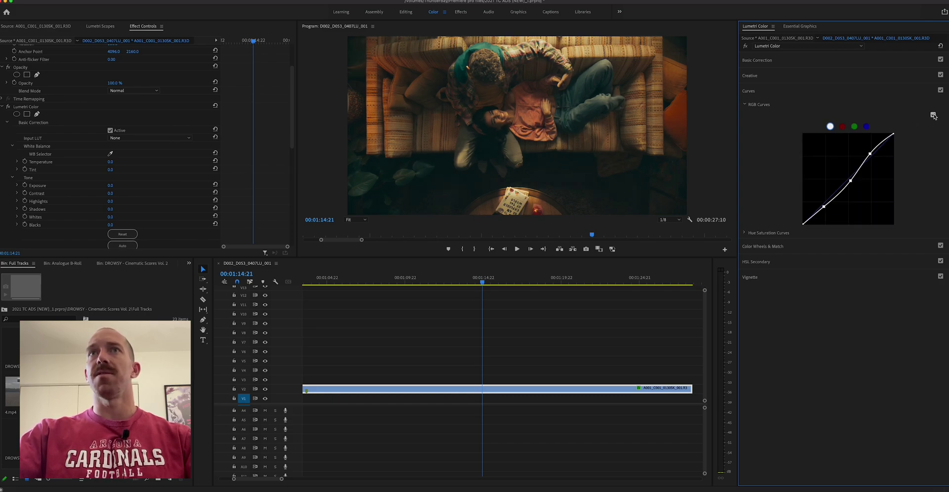
{"action": "left_click", "coordinate": [933, 115]}
{"action": "left_click", "coordinate": [933, 115]}
{"action": "left_click", "coordinate": [933, 115]}
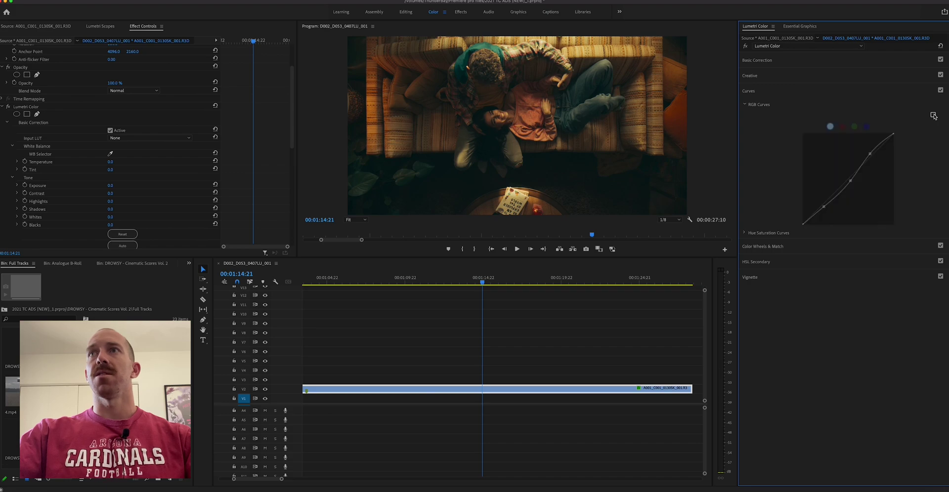
{"action": "left_click", "coordinate": [933, 115]}
Try a Highlights value of 50 in the Basic Correction tone settings
{"action": "left_click", "coordinate": [117, 201]}
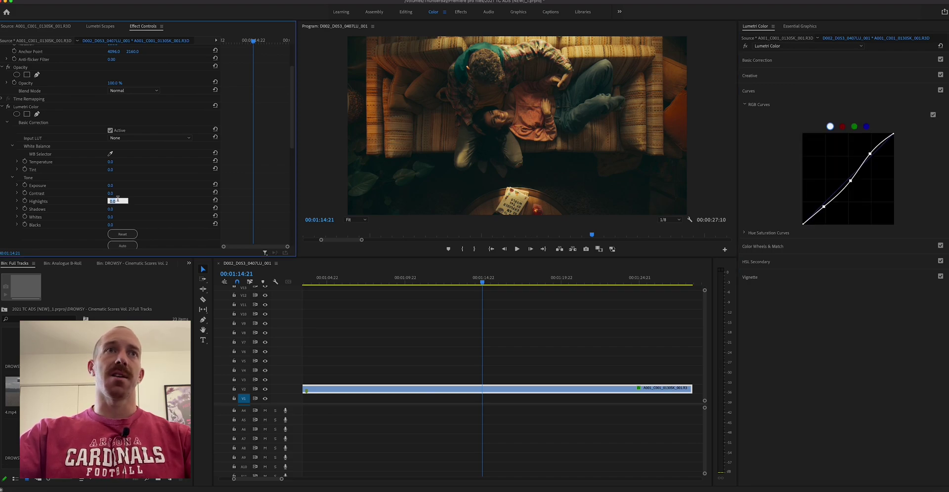
{"action": "type", "text": "50"}
{"action": "key", "text": "Return"}
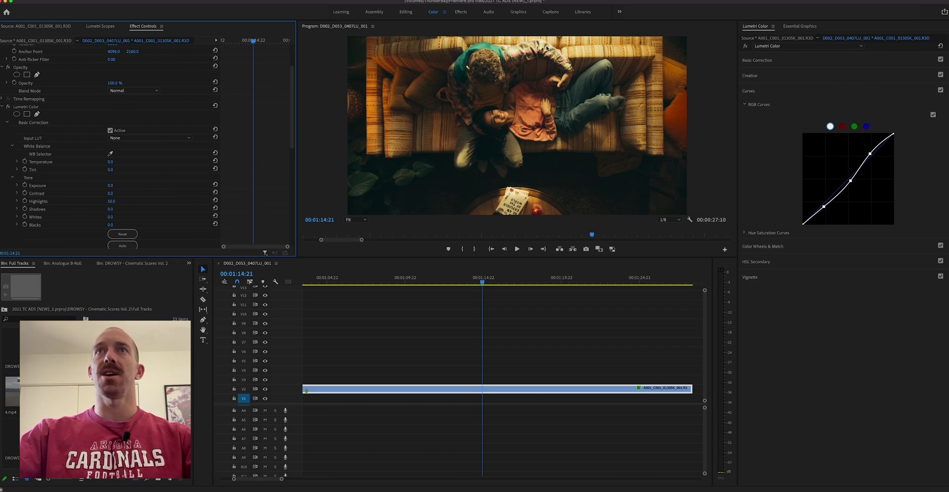
Set the Basic Correction Highlights to 10 and move the playhead to about 00:01:16:13
{"action": "left_click", "coordinate": [117, 200]}
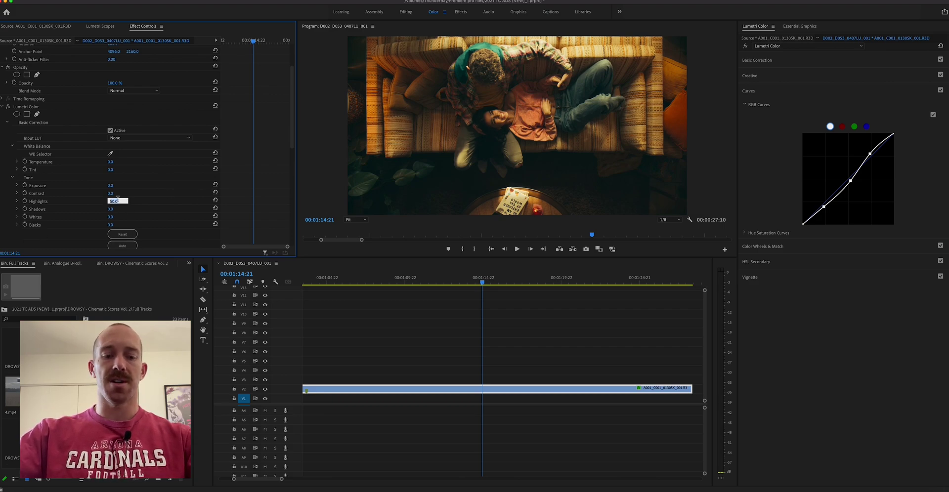
{"action": "type", "text": "10"}
{"action": "key", "text": "Return"}
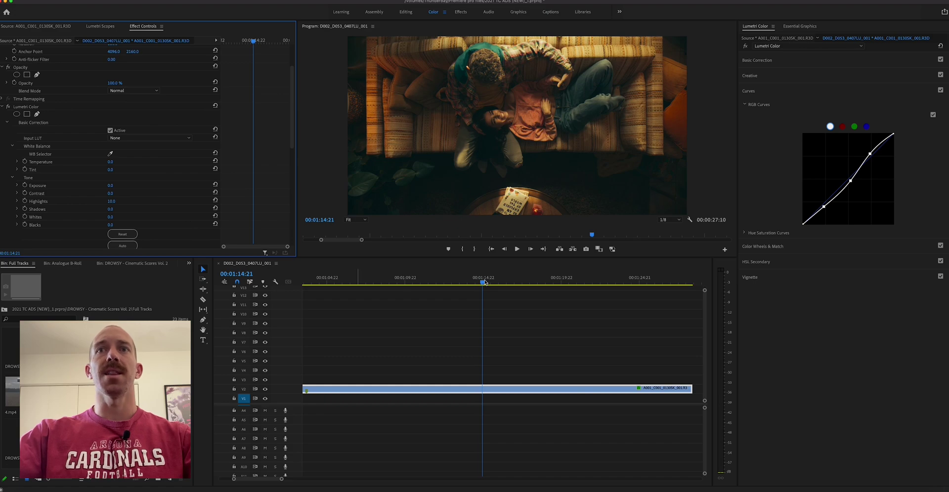
{"action": "left_click_drag", "start_coordinate": [483, 282], "coordinate": [509, 283]}
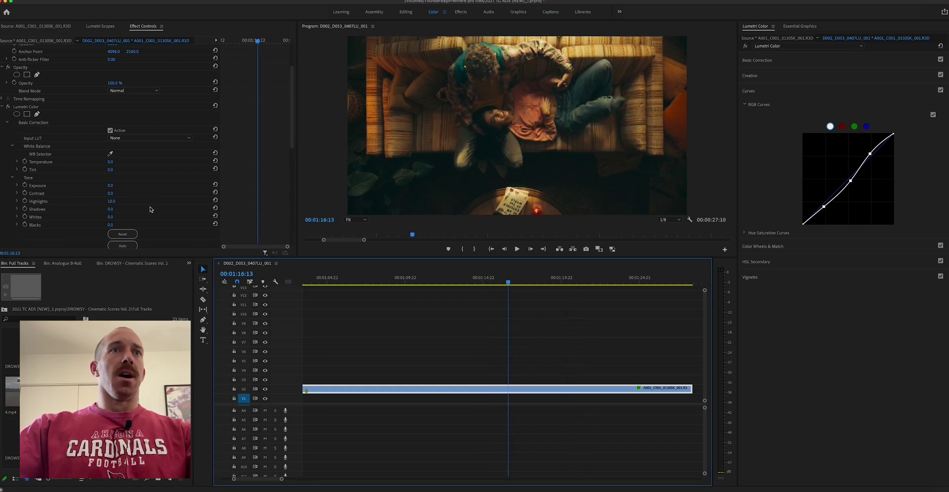
Lower the Basic Correction Saturation to just under 100, then collapse the Basic Correction settings
{"action": "scroll", "coordinate": [138, 213], "scroll_direction": "down", "scroll_amount": 3}
{"action": "left_click_drag", "start_coordinate": [112, 211], "coordinate": [104, 211]}
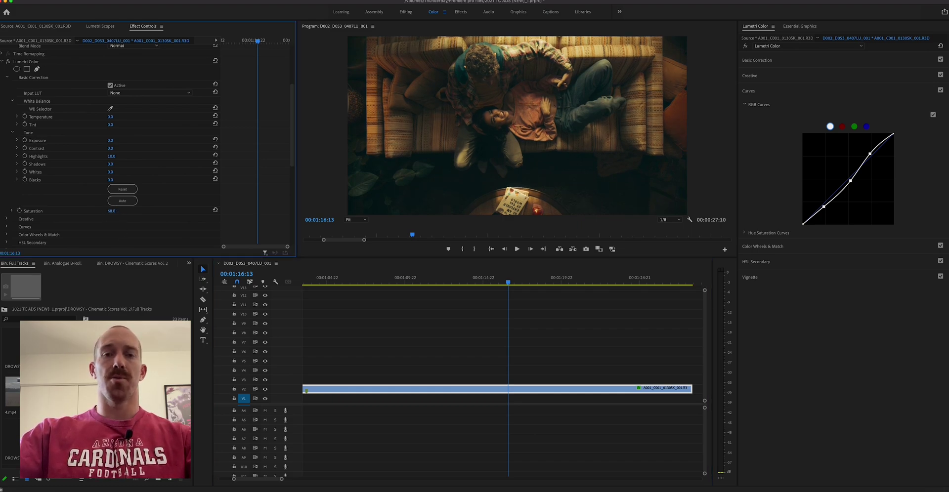
{"action": "left_click", "coordinate": [111, 211]}
{"action": "type", "text": "55"}
{"action": "key", "text": "Return"}
{"action": "scroll", "coordinate": [56, 158], "scroll_direction": "up", "scroll_amount": 3}
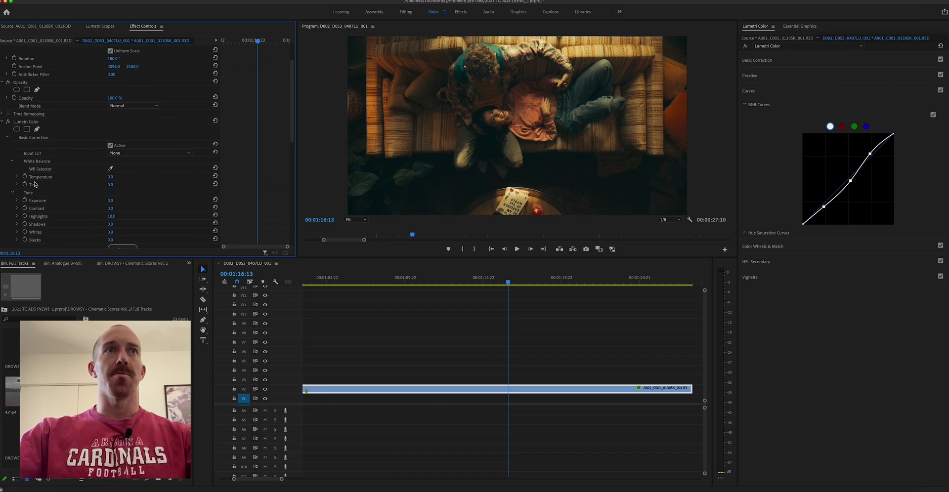
{"action": "left_click", "coordinate": [7, 137]}
Move the playhead to about 00:01:15:18 and reselect the RED clip in the timeline
{"action": "mouse_move", "coordinate": [501, 285]}
{"action": "left_mouse_down"}
{"action": "mouse_move", "coordinate": [372, 277]}
{"action": "mouse_move", "coordinate": [512, 280]}
{"action": "mouse_move", "coordinate": [497, 284]}
{"action": "left_mouse_up"}
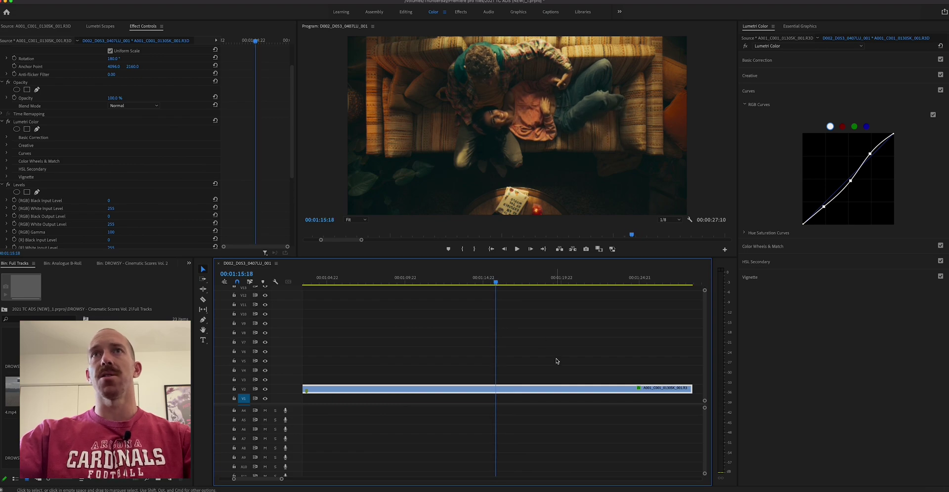
{"action": "left_click", "coordinate": [520, 393]}
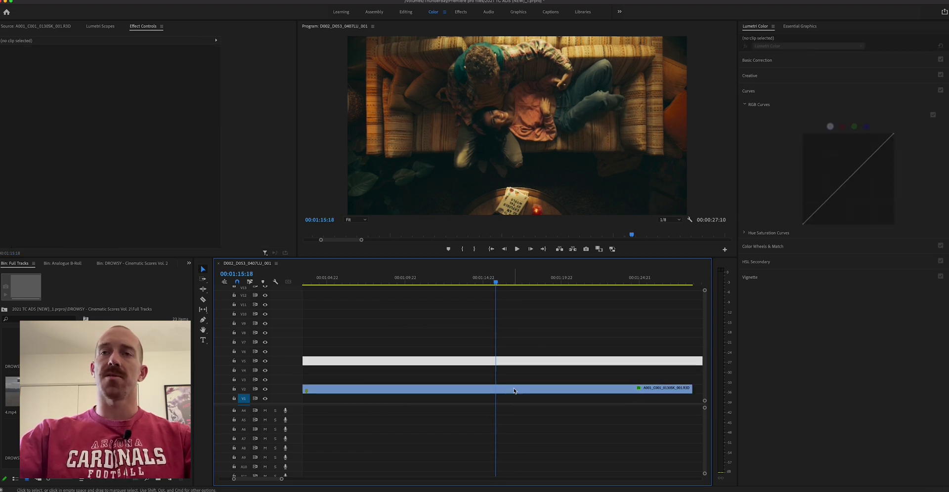
{"action": "left_click", "coordinate": [514, 390]}
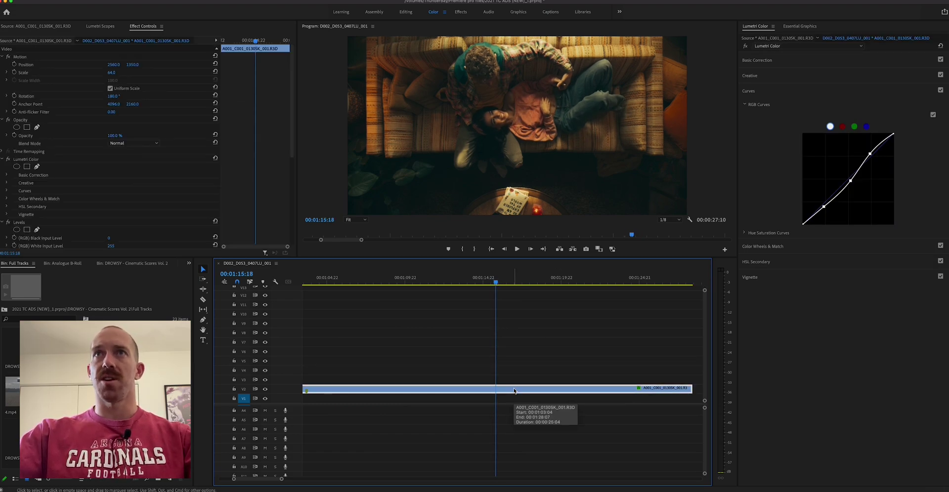
Look over the clip's Levels and Basic Correction settings, then collapse the Lumetri Color effect
{"action": "scroll", "coordinate": [134, 201], "scroll_direction": "down", "scroll_amount": 5}
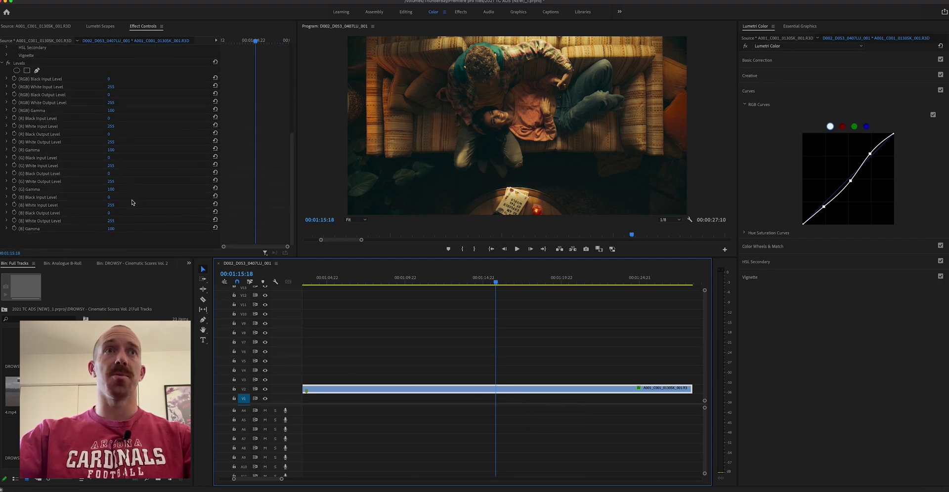
{"action": "scroll", "coordinate": [132, 202], "scroll_direction": "up", "scroll_amount": 2}
{"action": "scroll", "coordinate": [98, 146], "scroll_direction": "up", "scroll_amount": 2}
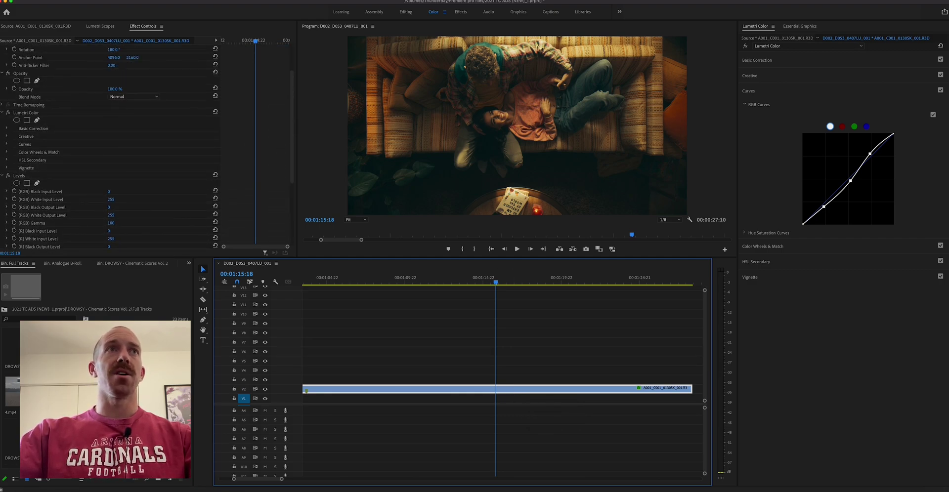
{"action": "scroll", "coordinate": [146, 173], "scroll_direction": "down", "scroll_amount": 4}
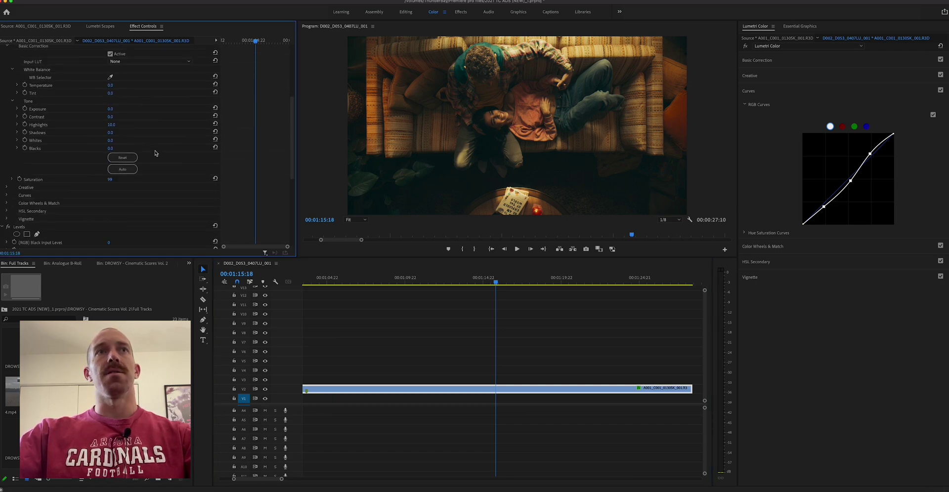
{"action": "scroll", "coordinate": [154, 153], "scroll_direction": "up", "scroll_amount": 5}
{"action": "left_click", "coordinate": [3, 143]}
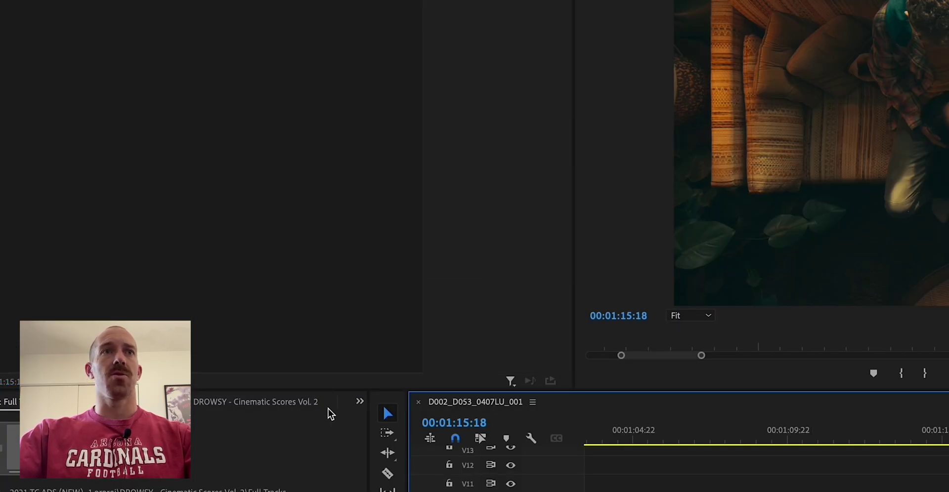
Show the Levels search in the effects library, then reselect the clip and move the playhead to about 00:01:16:12
{"action": "left_click", "coordinate": [189, 263]}
{"action": "left_click", "coordinate": [380, 485]}
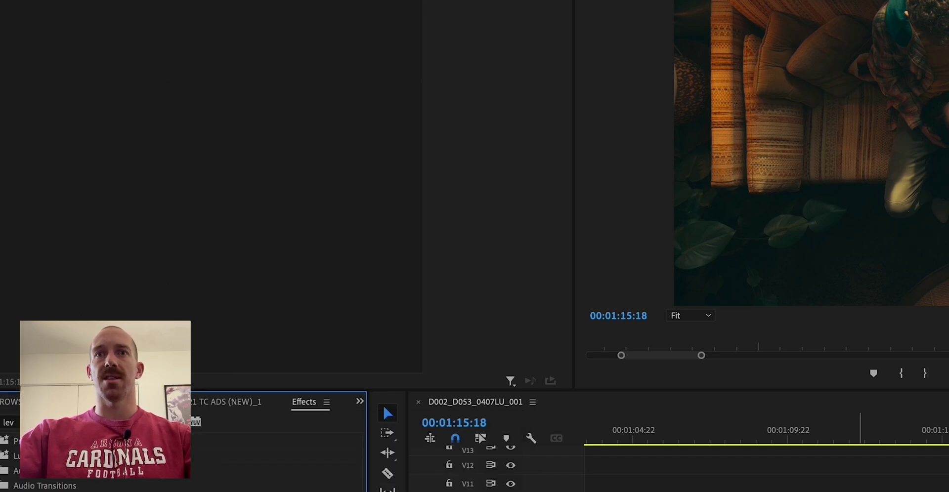
{"action": "left_click", "coordinate": [852, 491]}
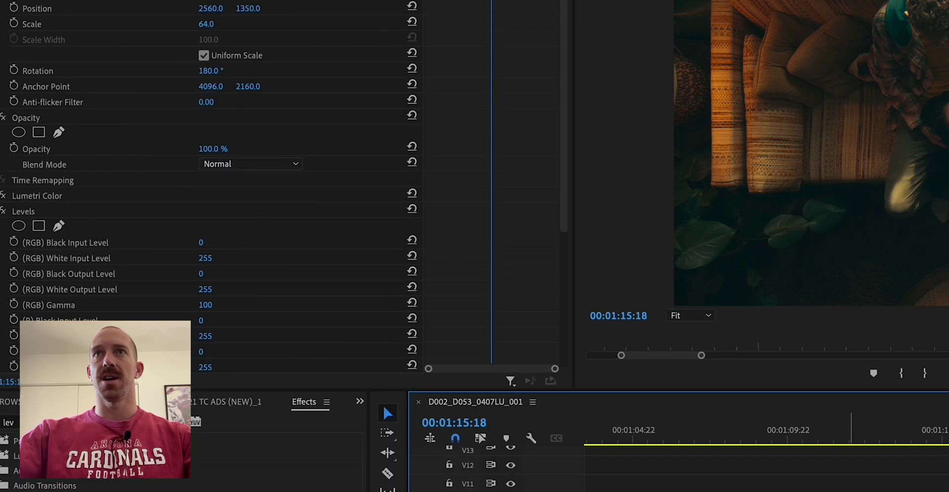
{"action": "left_click_drag", "start_coordinate": [947, 430], "coordinate": [948, 430]}
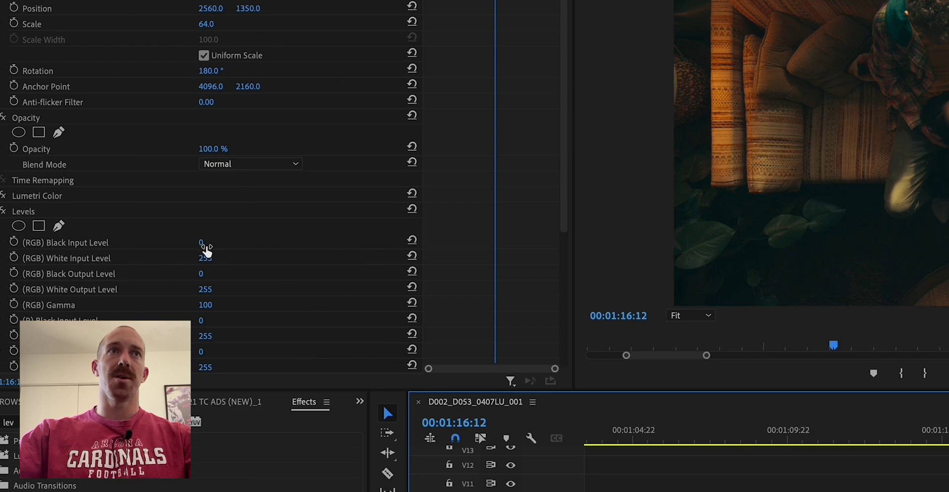
Set the (RGB) Black Input Level of the clip's Levels effect to 5
{"action": "left_click_drag", "start_coordinate": [201, 242], "coordinate": [210, 242]}
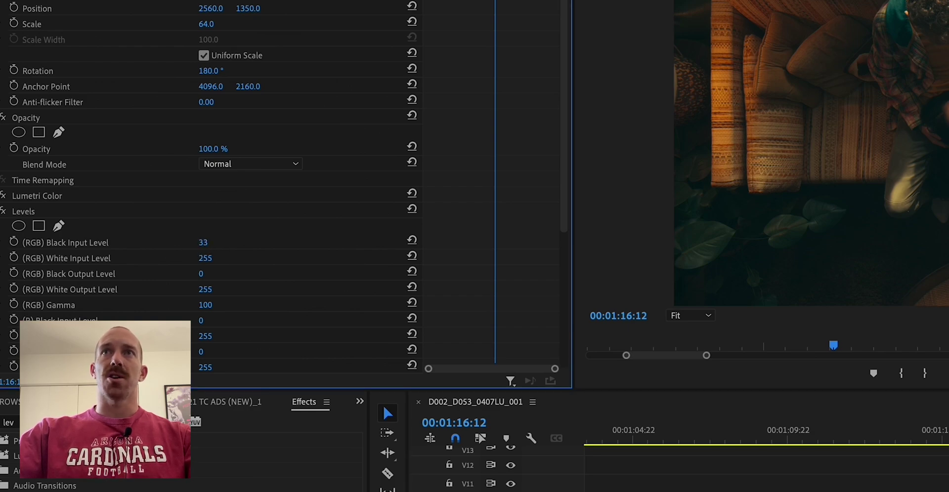
{"action": "left_click", "coordinate": [219, 242]}
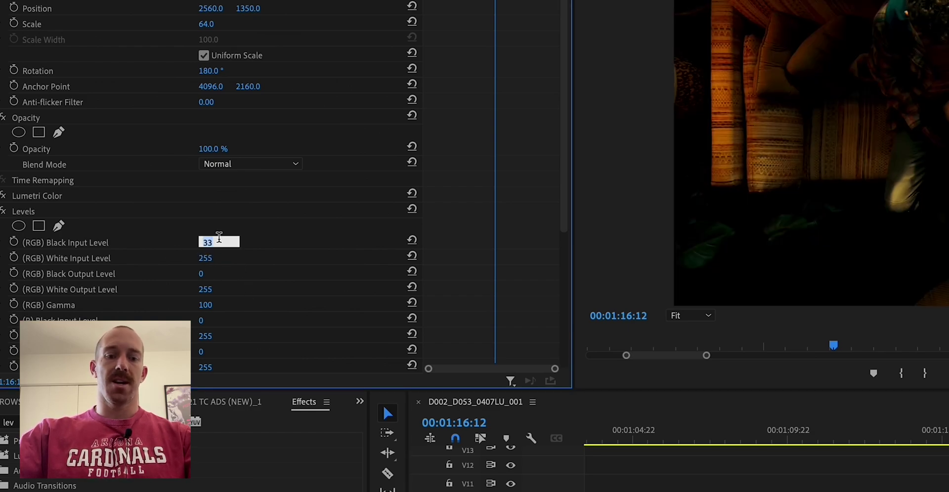
{"action": "type", "text": "5"}
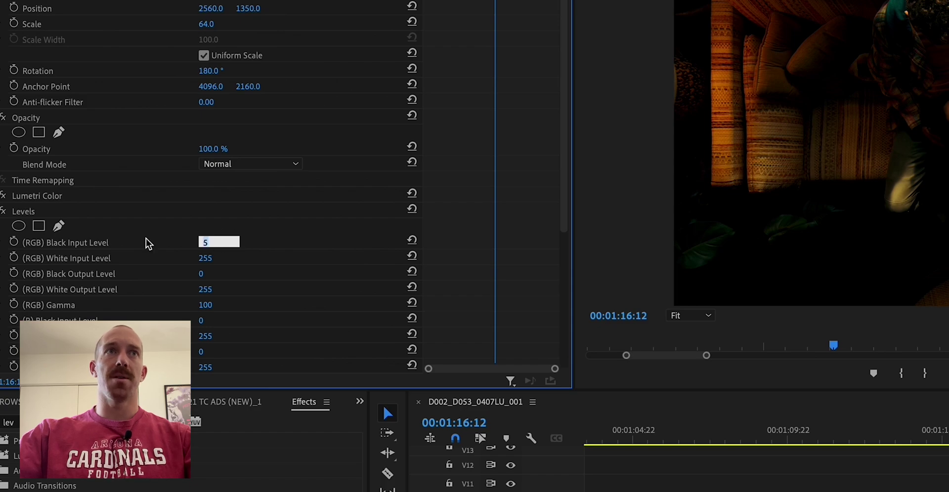
{"action": "key", "text": "Return"}
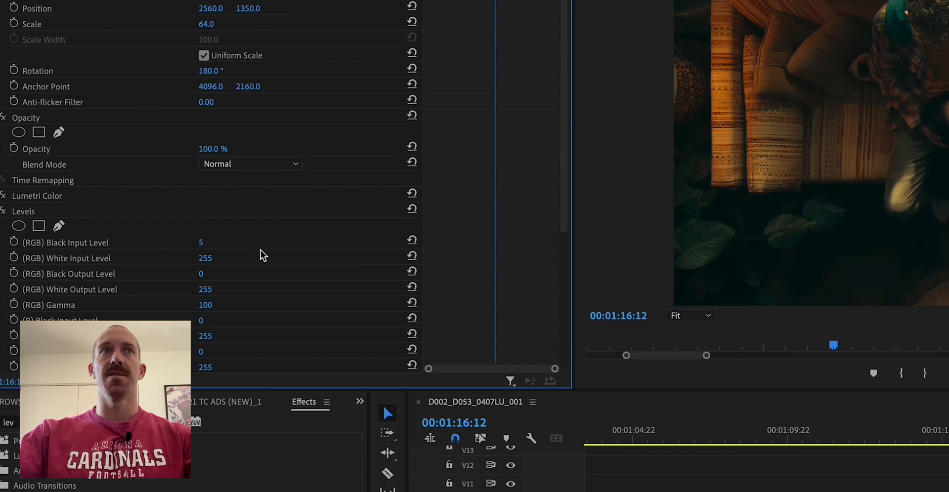
Set the (RGB) White Input Level of the Levels effect to 250 and review the individual channel levels
{"action": "left_click_drag", "start_coordinate": [207, 262], "coordinate": [199, 258]}
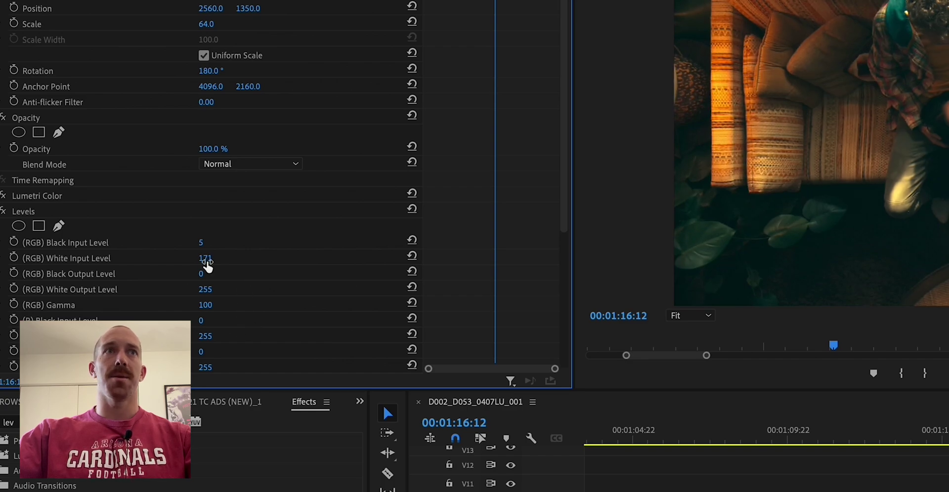
{"action": "left_click", "coordinate": [213, 257]}
{"action": "type", "text": "250"}
{"action": "key", "text": "Return"}
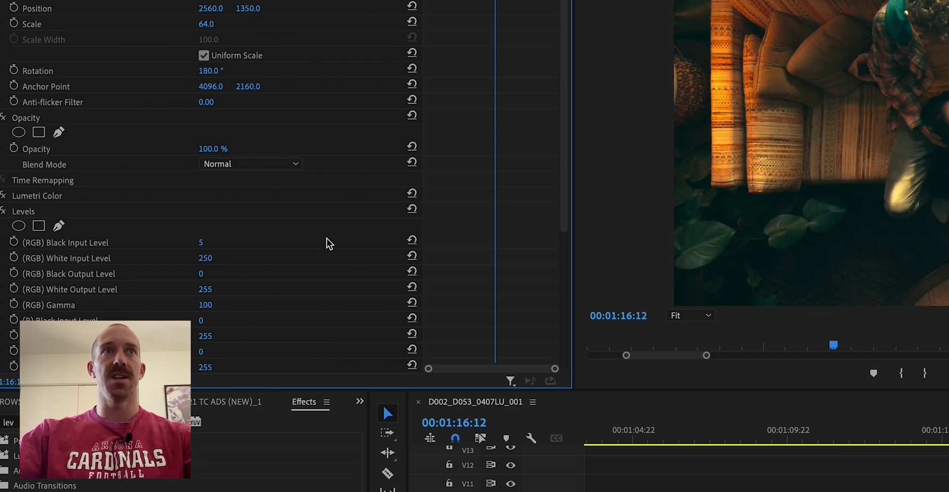
{"action": "scroll", "coordinate": [328, 244], "scroll_direction": "down", "scroll_amount": 5}
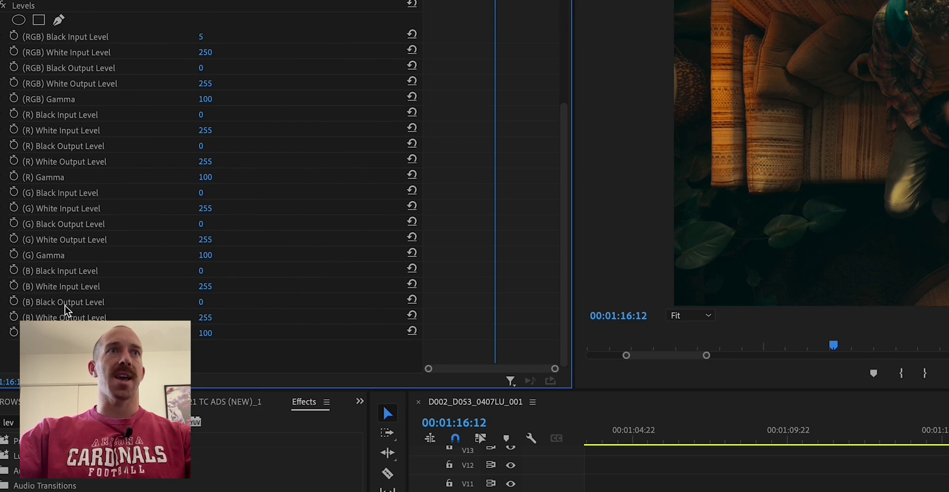
Set the (B) Black Output Level of the clip's Levels effect to 5
{"action": "left_click_drag", "start_coordinate": [201, 305], "coordinate": [207, 305]}
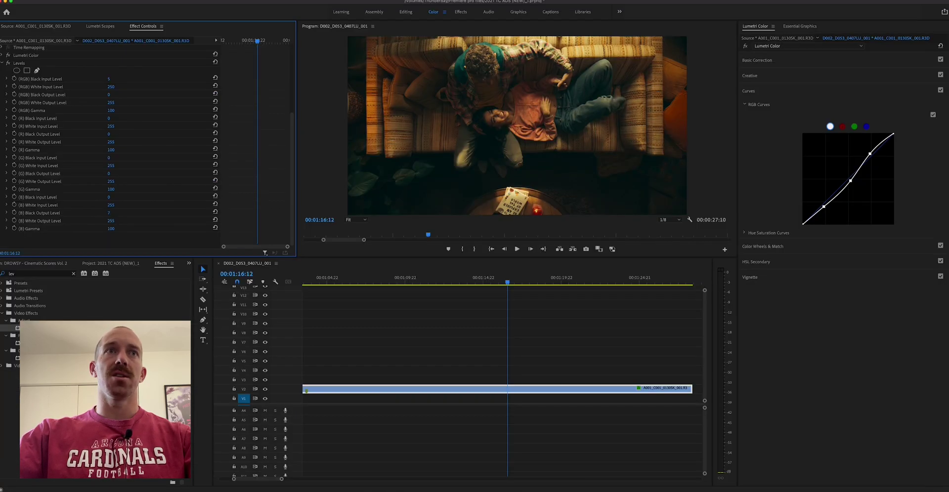
{"action": "left_click", "coordinate": [117, 213]}
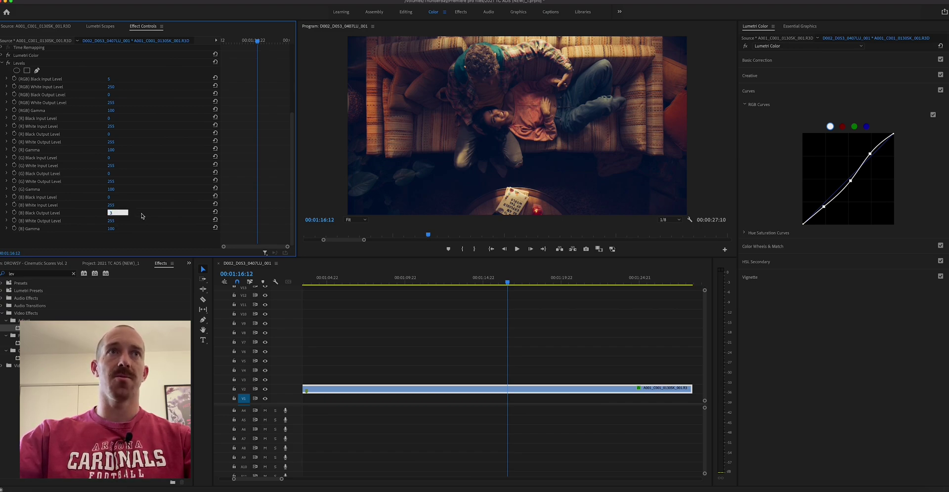
{"action": "key", "text": "Return"}
{"action": "left_click", "coordinate": [109, 213]}
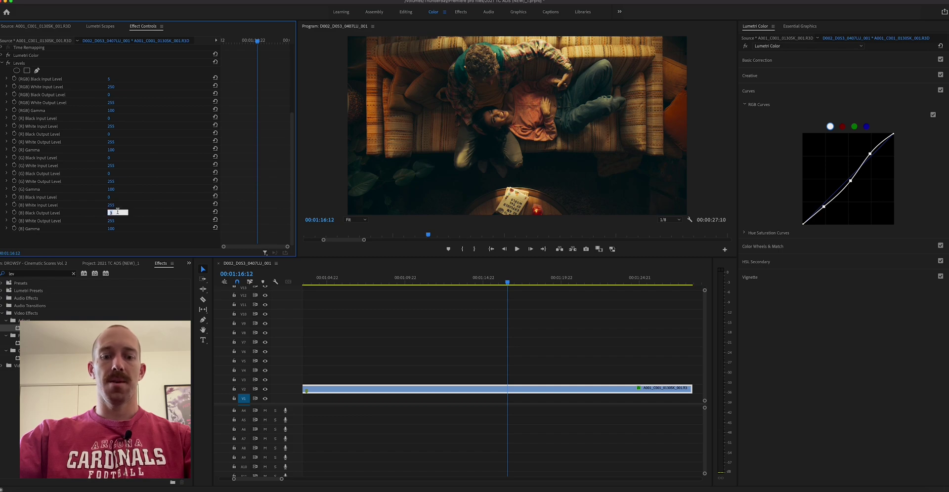
{"action": "type", "text": "5"}
{"action": "key", "text": "Return"}
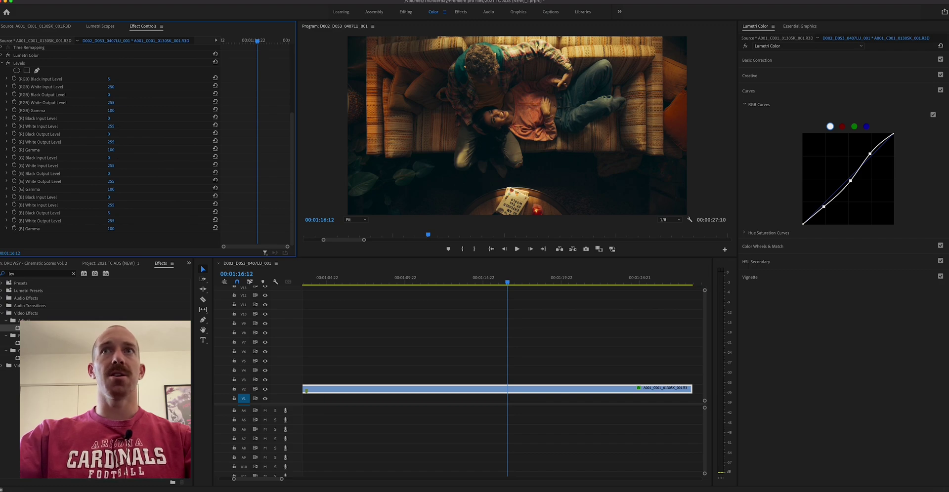
Set the (RGB) Gamma of the Levels effect to 98
{"action": "left_click", "coordinate": [116, 109]}
{"action": "key", "text": "Return"}
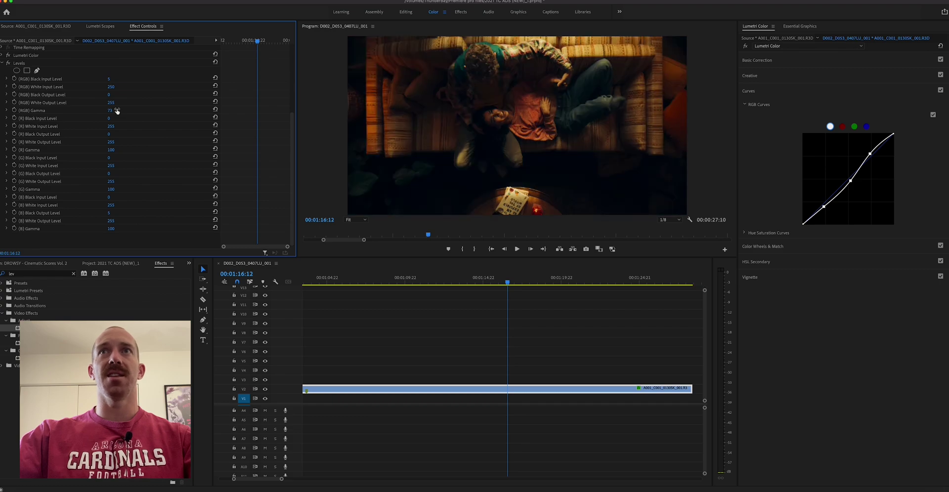
{"action": "left_click", "coordinate": [117, 108]}
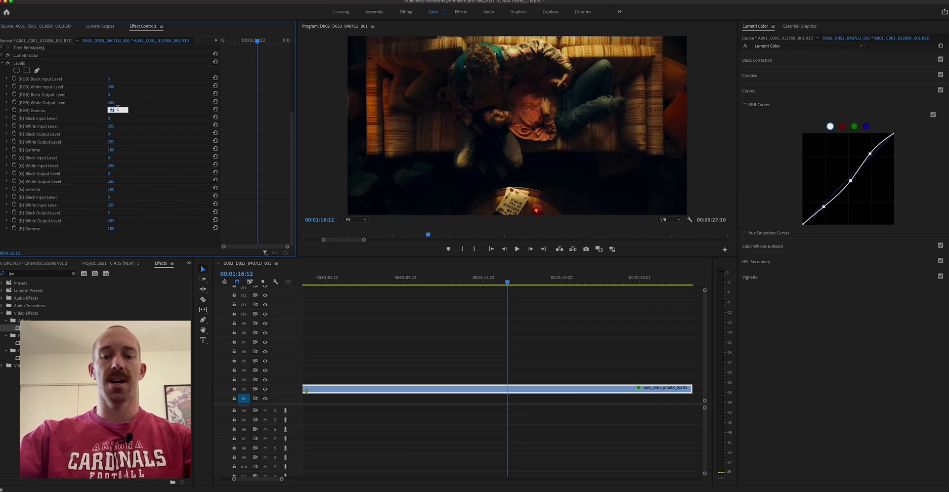
{"action": "type", "text": "98"}
{"action": "key", "text": "Return"}
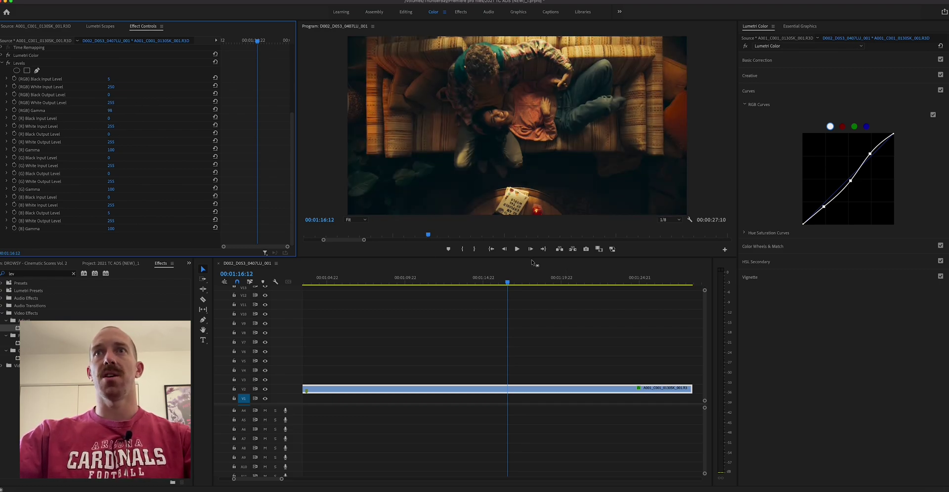
Scrub the graded clip to about 00:01:15:14 and show the Color Wheels & Match settings
{"action": "mouse_move", "coordinate": [531, 280]}
{"action": "left_mouse_down"}
{"action": "mouse_move", "coordinate": [648, 280]}
{"action": "mouse_move", "coordinate": [513, 280]}
{"action": "left_mouse_up"}
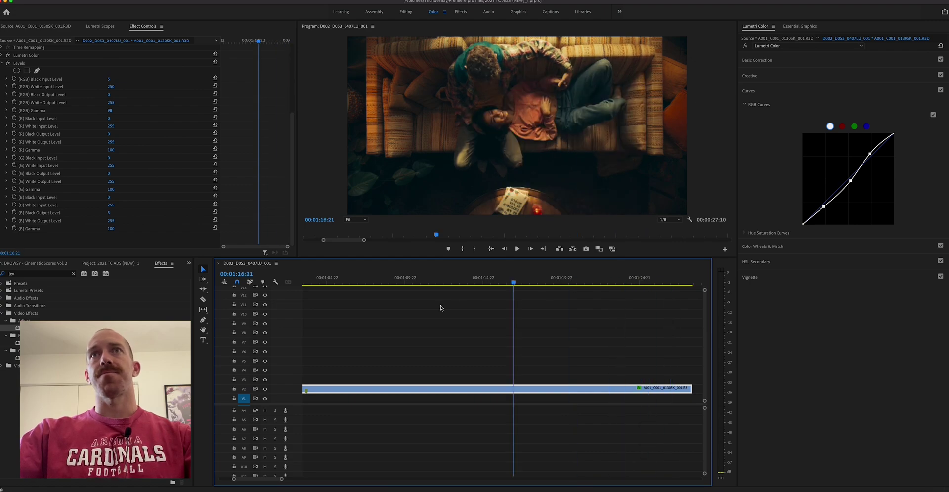
{"action": "left_click_drag", "start_coordinate": [441, 280], "coordinate": [493, 280]}
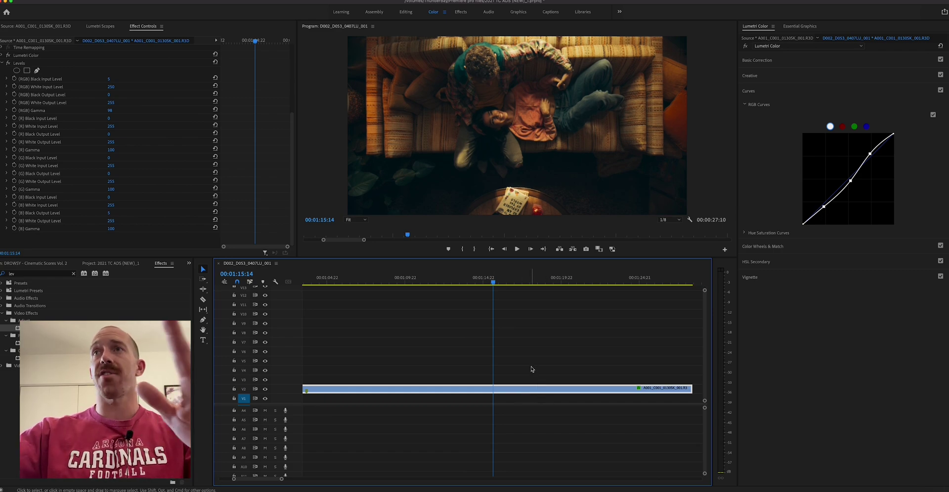
{"action": "left_click", "coordinate": [800, 247]}
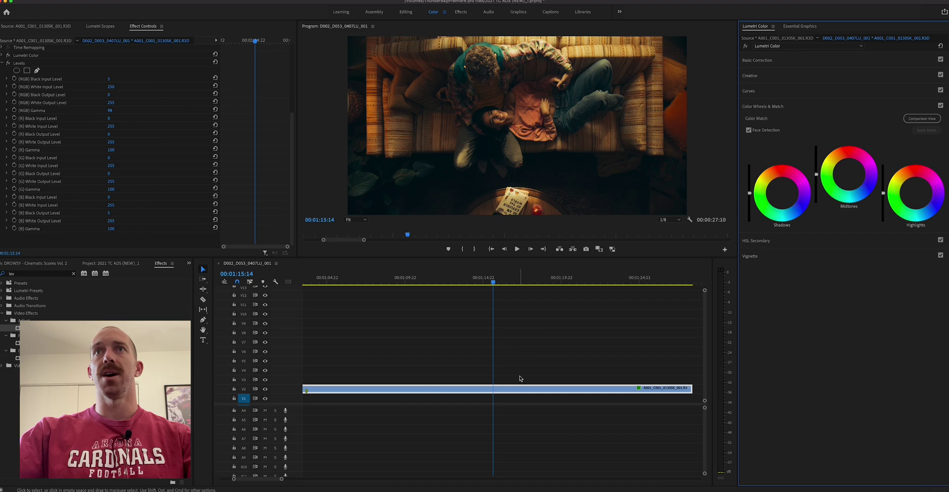
Reselect the clip, collapse its Levels effect, and switch Lumetri Color off and on to compare the grade
{"action": "left_click", "coordinate": [543, 389]}
{"action": "left_click", "coordinate": [2, 167]}
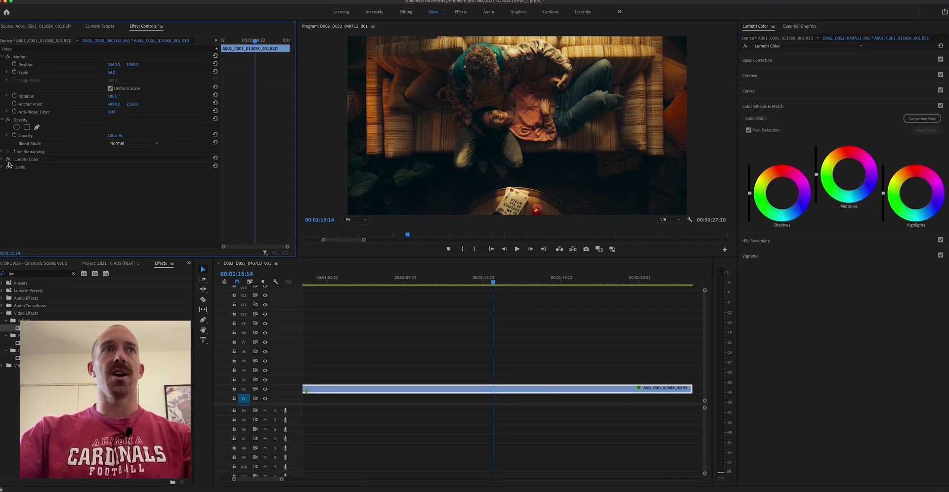
{"action": "left_click", "coordinate": [8, 159]}
{"action": "left_click", "coordinate": [8, 160]}
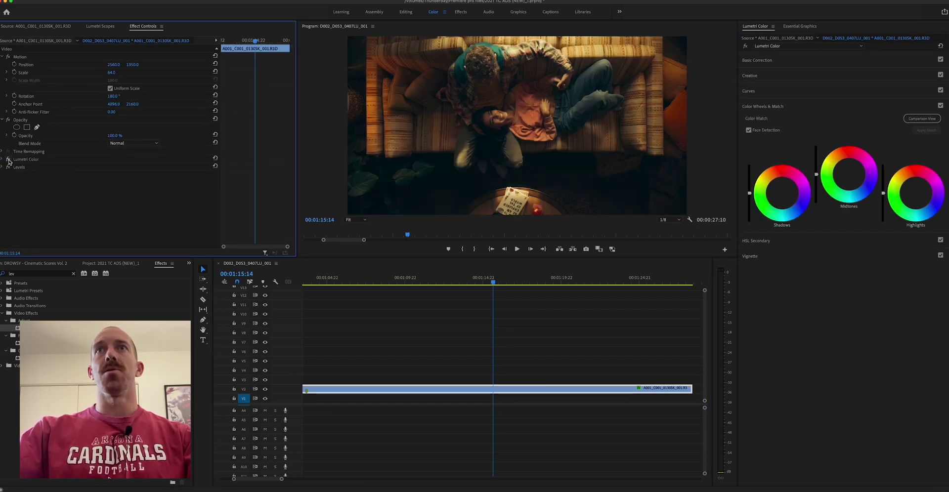
{"action": "left_click", "coordinate": [8, 160]}
{"action": "left_click", "coordinate": [7, 159]}
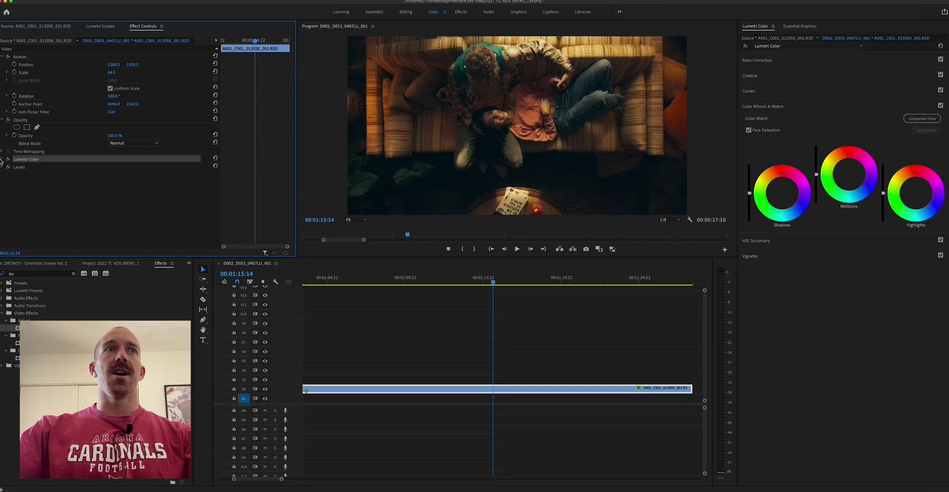
Expand the Creative settings of the clip's Lumetri Color effect and open the list of looks
{"action": "left_click", "coordinate": [2, 160]}
{"action": "left_click", "coordinate": [7, 175]}
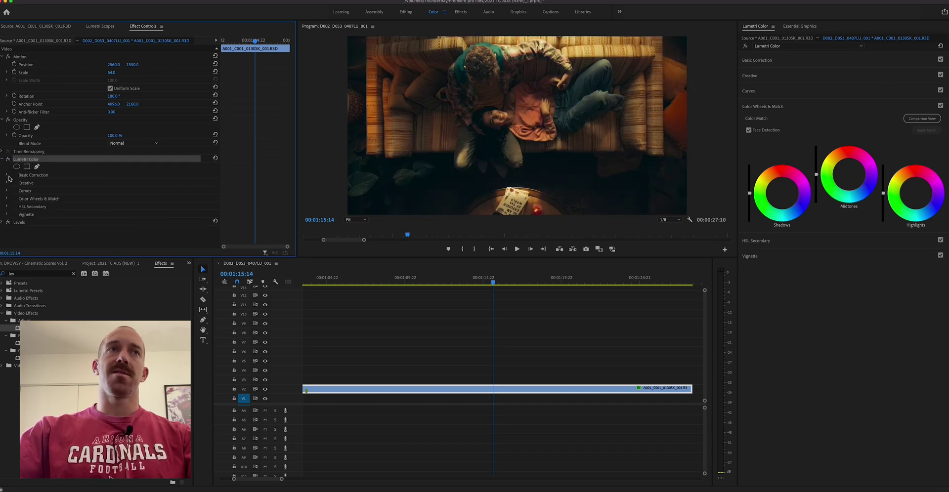
{"action": "left_click", "coordinate": [7, 183]}
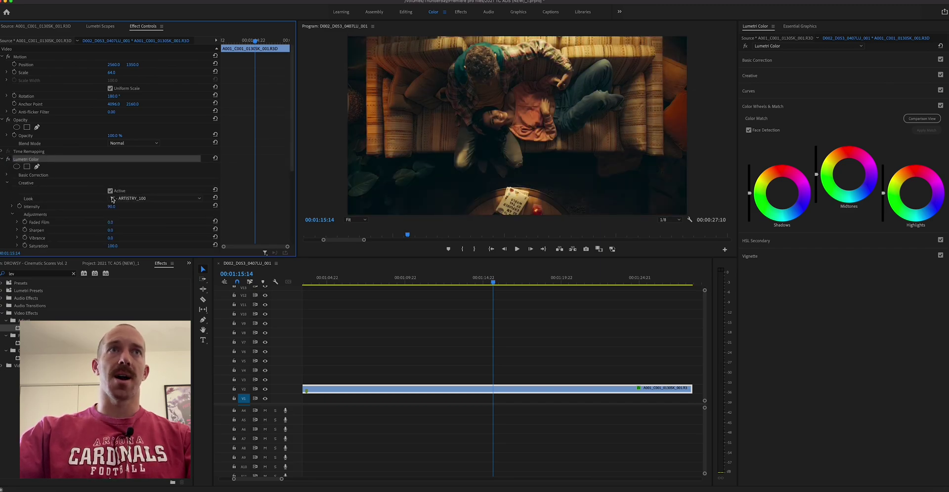
{"action": "left_click", "coordinate": [147, 199]}
{"action": "left_click", "coordinate": [133, 214]}
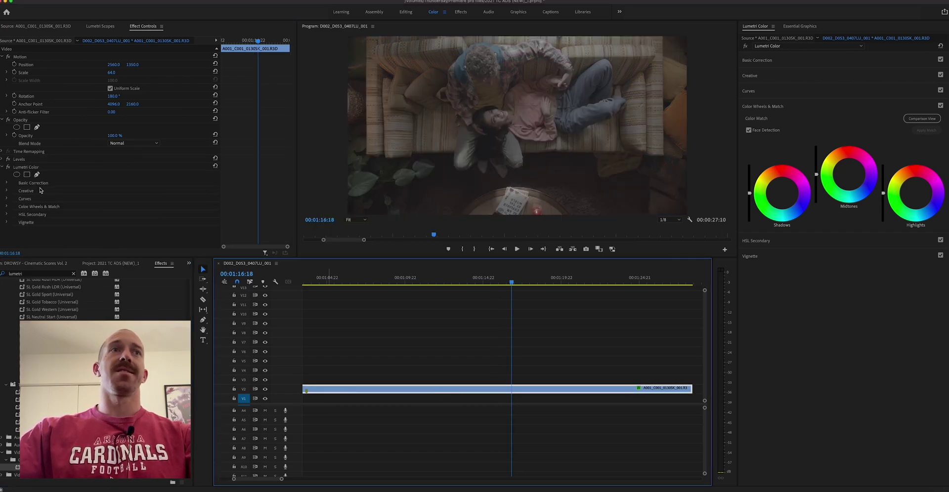
Load the TC - ARTISTRY_100 cube file from the TC - CINEMATIC LOOKS folder as the Creative look of Lumetri Color
{"action": "left_click", "coordinate": [7, 191]}
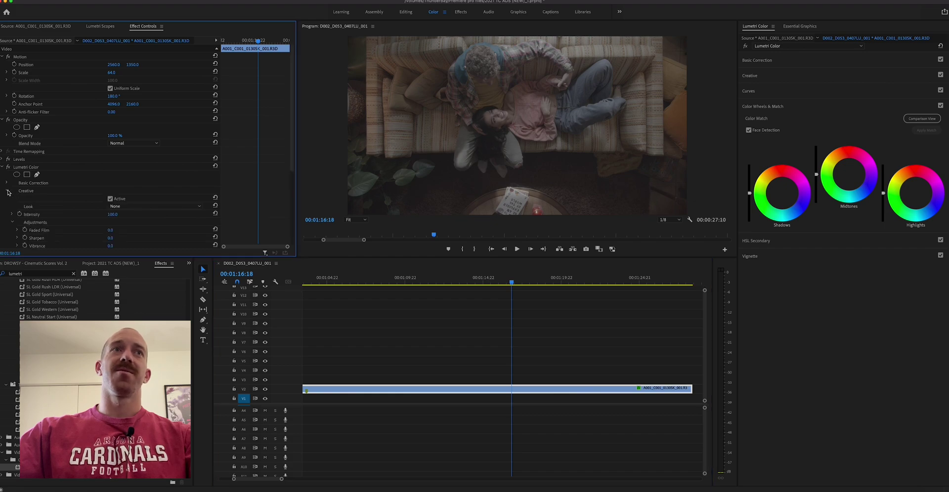
{"action": "left_click", "coordinate": [142, 206]}
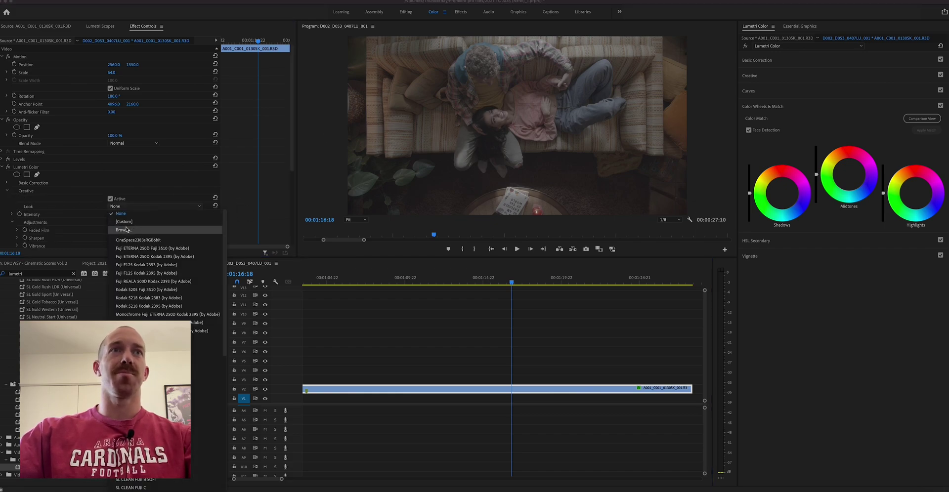
{"action": "left_click", "coordinate": [124, 230]}
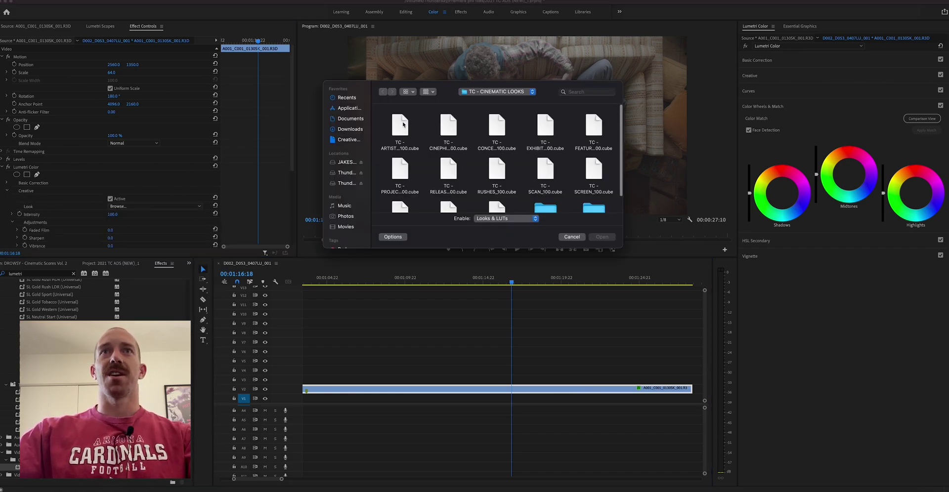
{"action": "left_click", "coordinate": [405, 129]}
{"action": "left_click", "coordinate": [601, 237]}
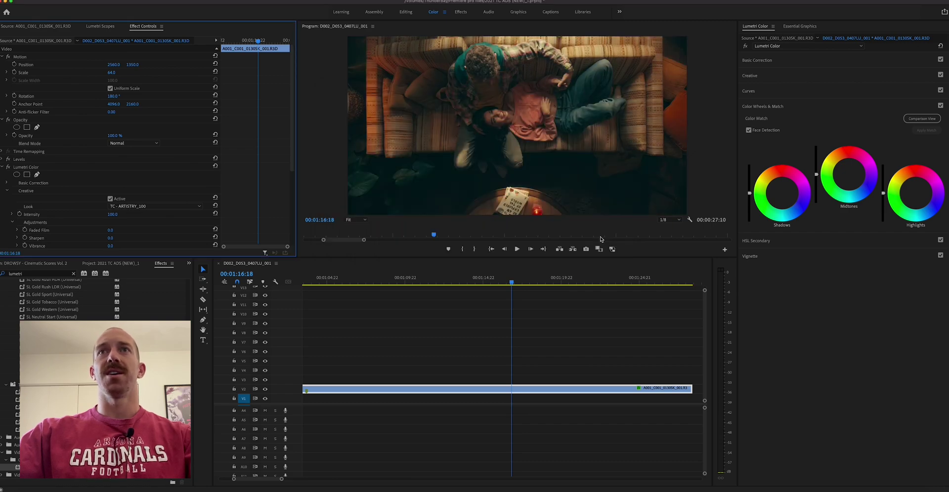
Lower the clip's Contrast slightly in the Basic Correction settings
{"action": "left_click", "coordinate": [528, 280]}
{"action": "left_click_drag", "start_coordinate": [538, 280], "coordinate": [411, 292]}
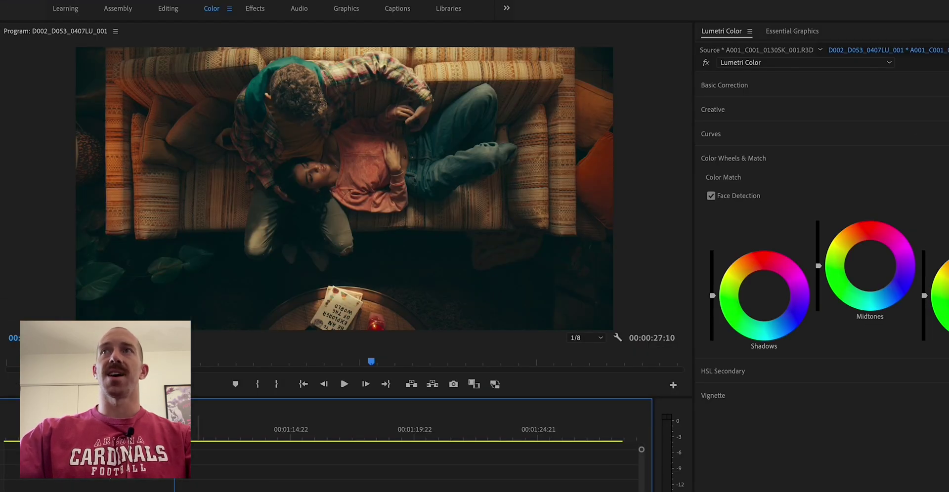
{"action": "left_click", "coordinate": [792, 85]}
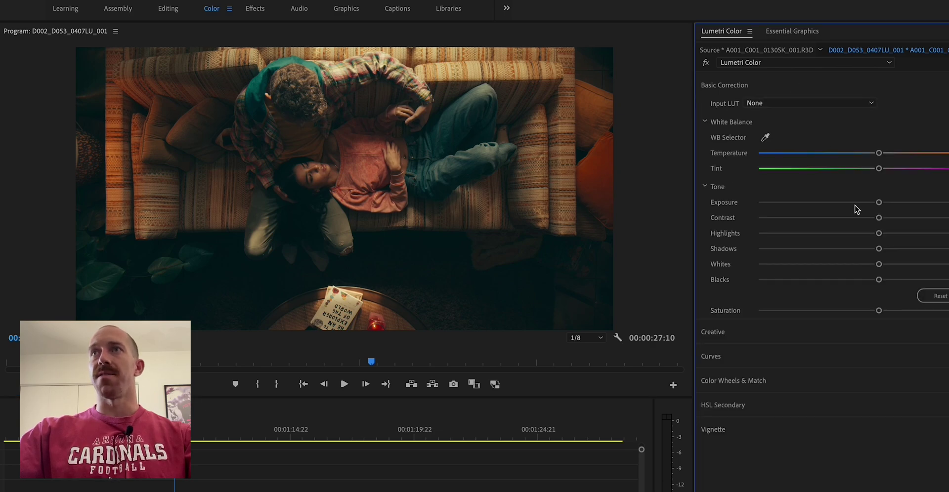
{"action": "mouse_move", "coordinate": [883, 218]}
{"action": "left_mouse_down"}
{"action": "mouse_move", "coordinate": [784, 218]}
{"action": "mouse_move", "coordinate": [878, 219]}
{"action": "mouse_move", "coordinate": [870, 220]}
{"action": "left_mouse_up"}
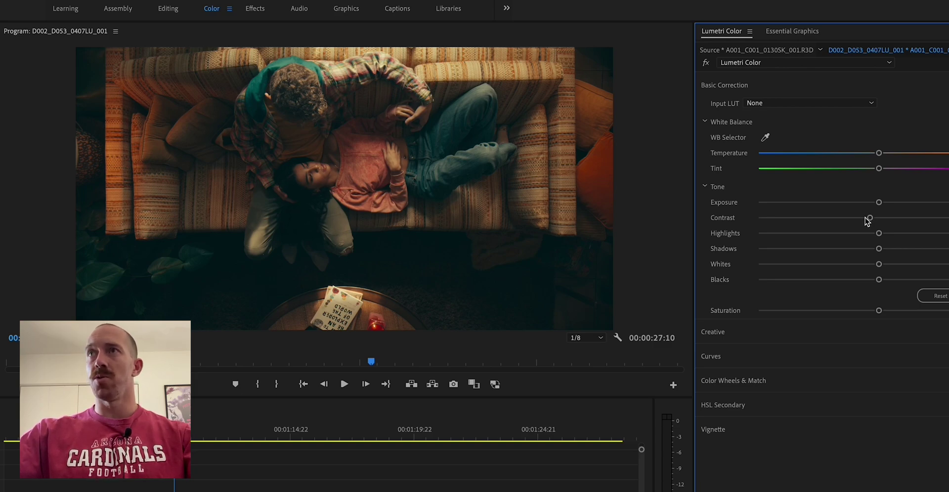
Add a dark vignette to the clip with Amount about -2, Feather about 90 and Roundness about -35
{"action": "left_click", "coordinate": [805, 439]}
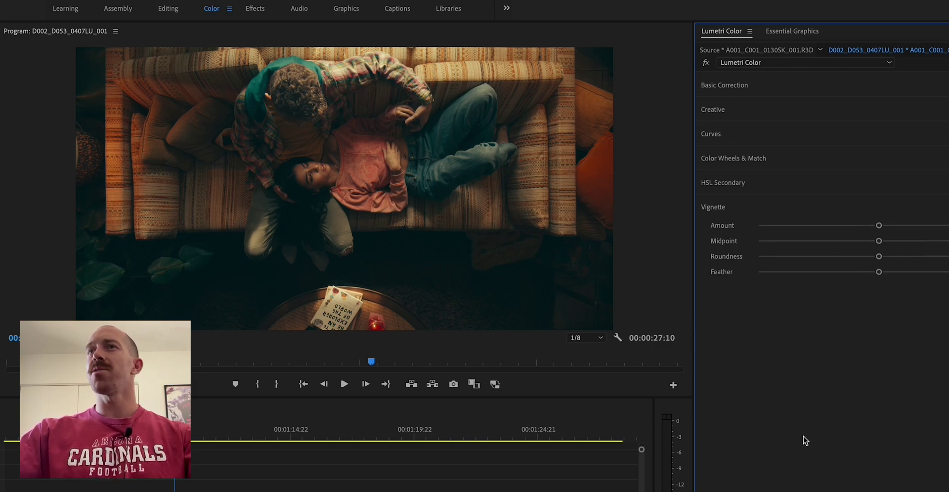
{"action": "left_click", "coordinate": [828, 225]}
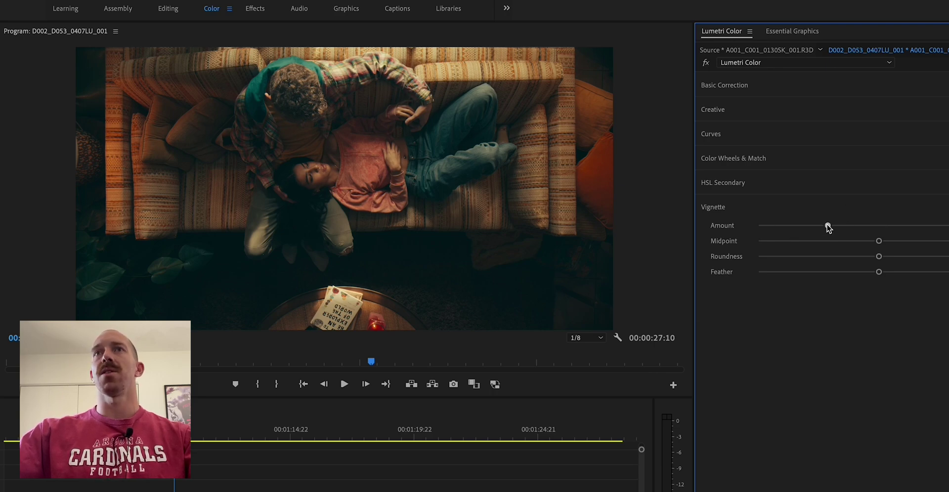
{"action": "left_click_drag", "start_coordinate": [828, 225], "coordinate": [800, 227]}
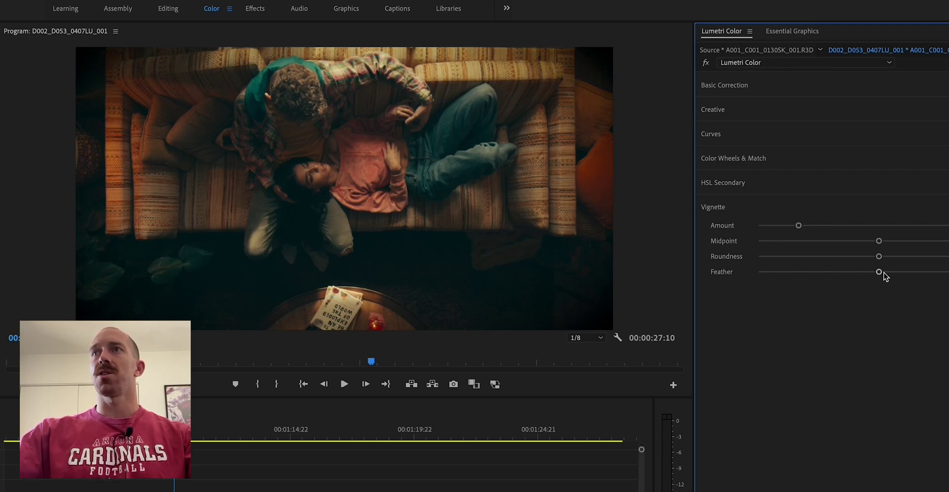
{"action": "left_click_drag", "start_coordinate": [879, 272], "coordinate": [948, 273]}
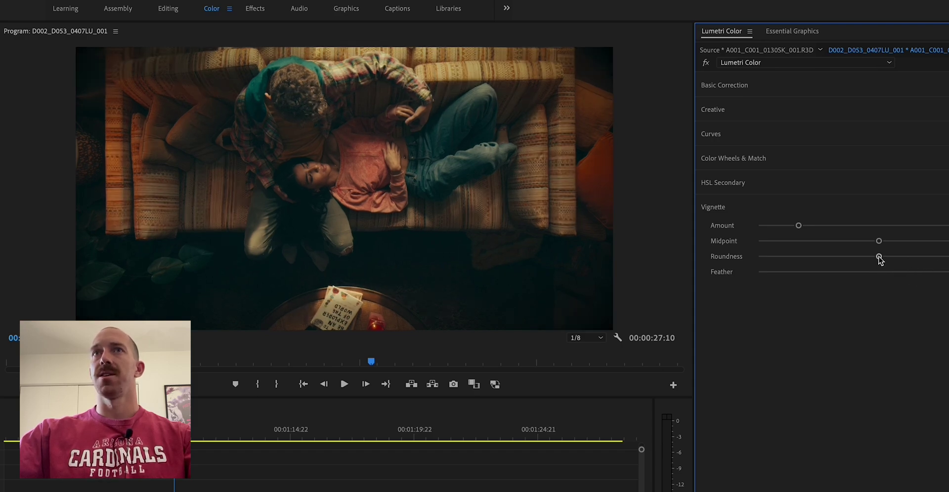
{"action": "left_click_drag", "start_coordinate": [880, 256], "coordinate": [835, 257]}
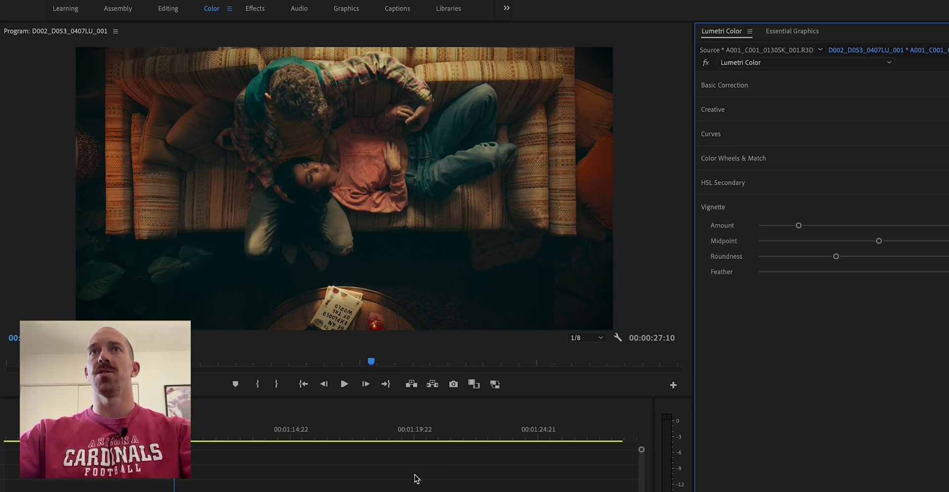
Scrub through the clip between about 00:01:05 and 00:01:26 to check the grade and vignette
{"action": "left_click_drag", "start_coordinate": [324, 434], "coordinate": [334, 437]}
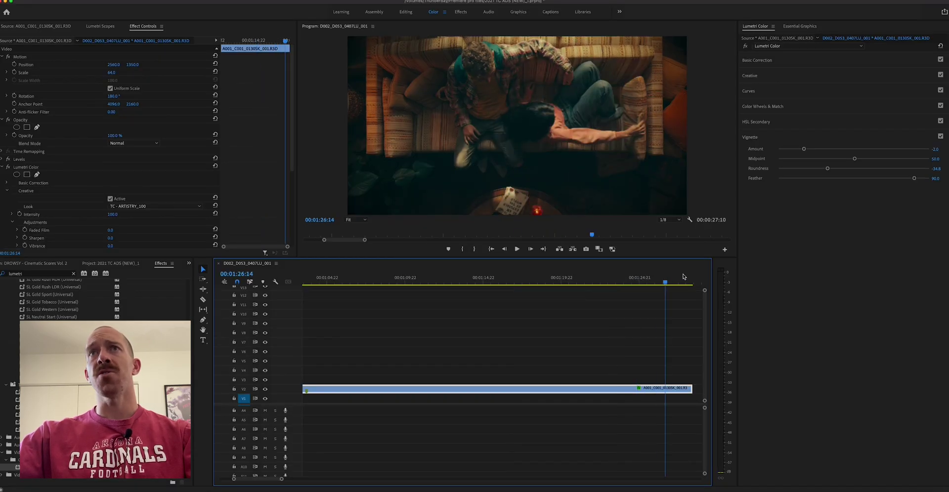
{"action": "left_click", "coordinate": [331, 275]}
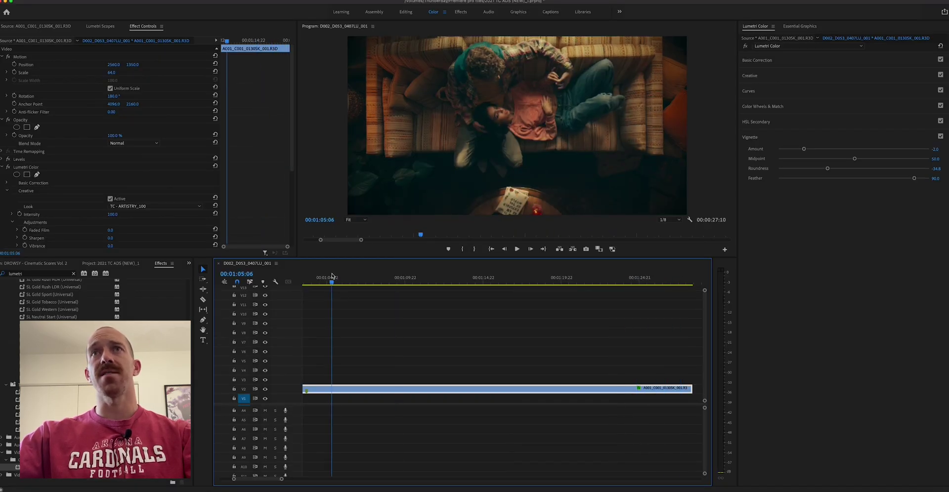
{"action": "left_click_drag", "start_coordinate": [331, 275], "coordinate": [470, 295]}
{"action": "left_click", "coordinate": [403, 277]}
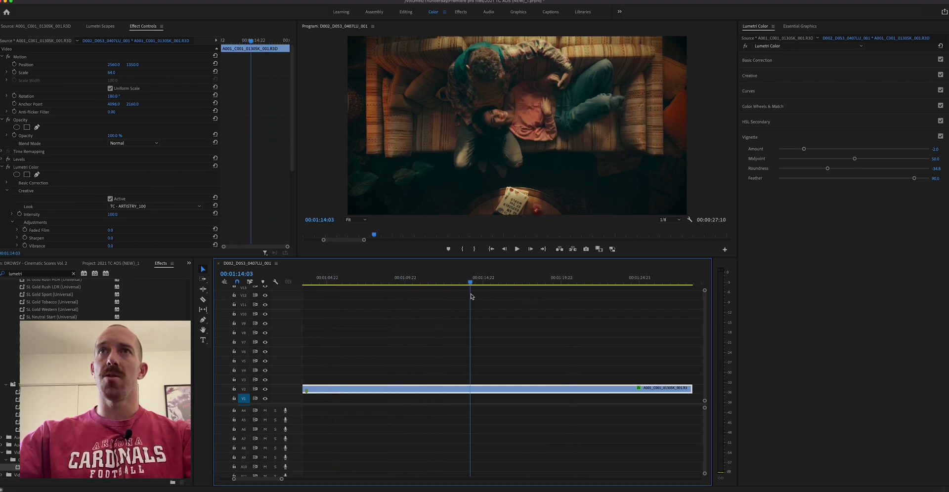
Reselect the clip, compare it with Lumetri Color switched off and on, and play back about a second
{"action": "left_click", "coordinate": [568, 367]}
{"action": "left_click", "coordinate": [532, 388]}
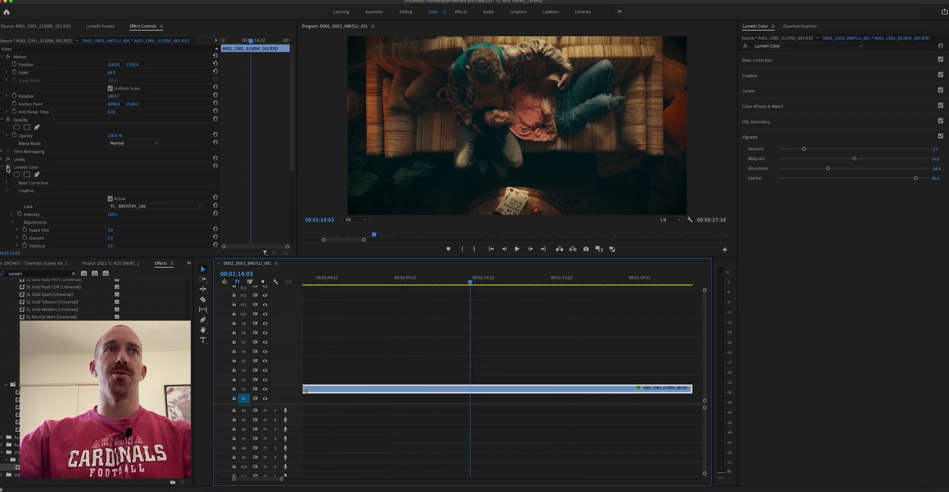
{"action": "left_click", "coordinate": [7, 168]}
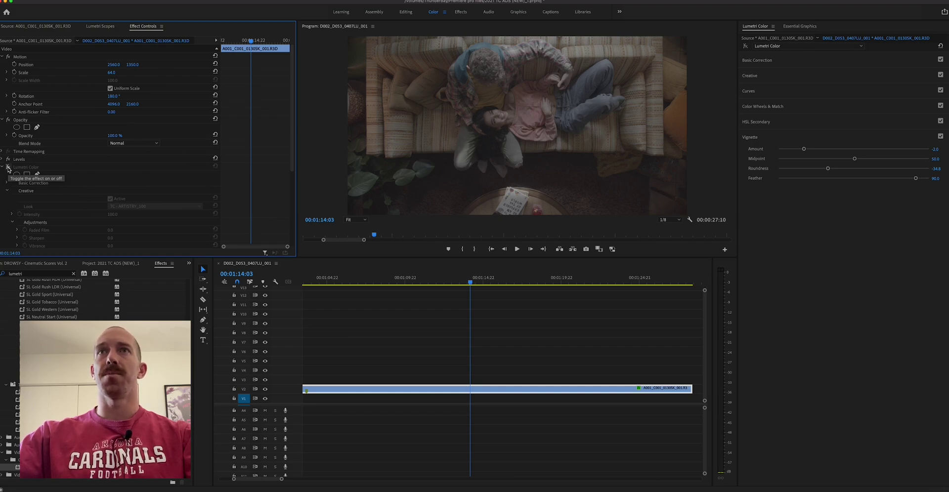
{"action": "left_click", "coordinate": [7, 168]}
{"action": "key", "text": "space"}
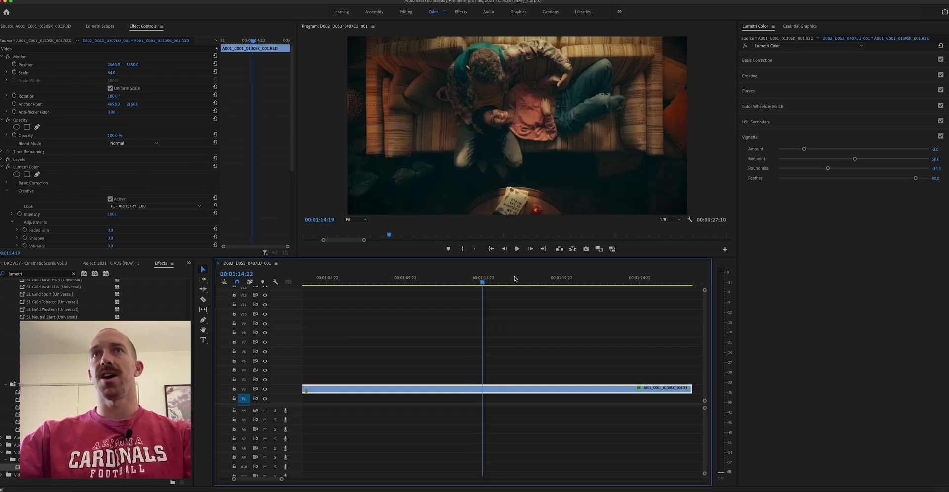
{"action": "key", "text": "space"}
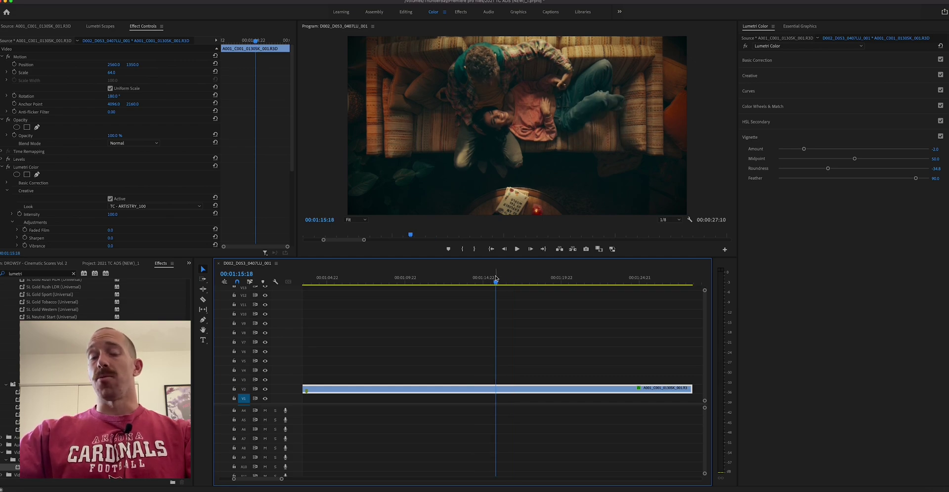